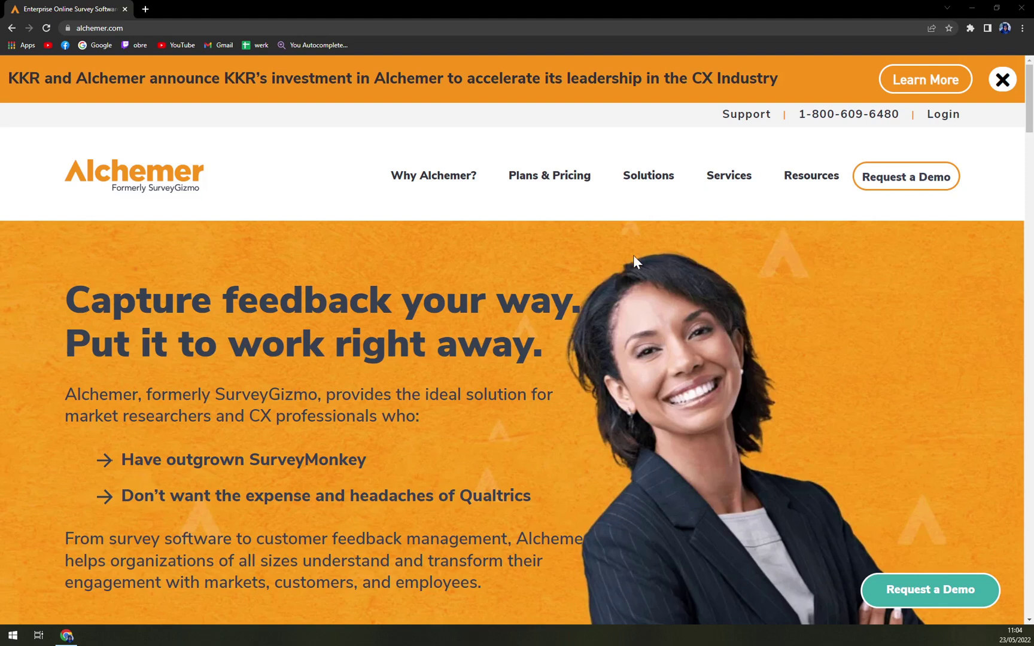
# Step: Bring up Alchemer's Plans & Pricing menu listing its four plan categories
pyautogui.scroll(-1, 599, 251)
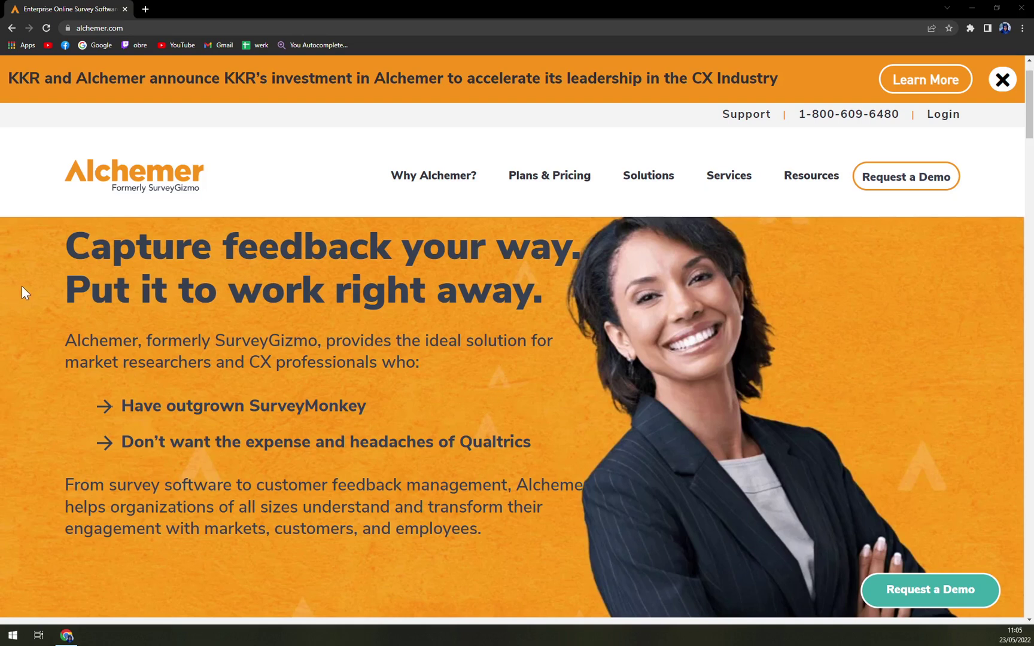
pyautogui.scroll(-5, 277, 191)
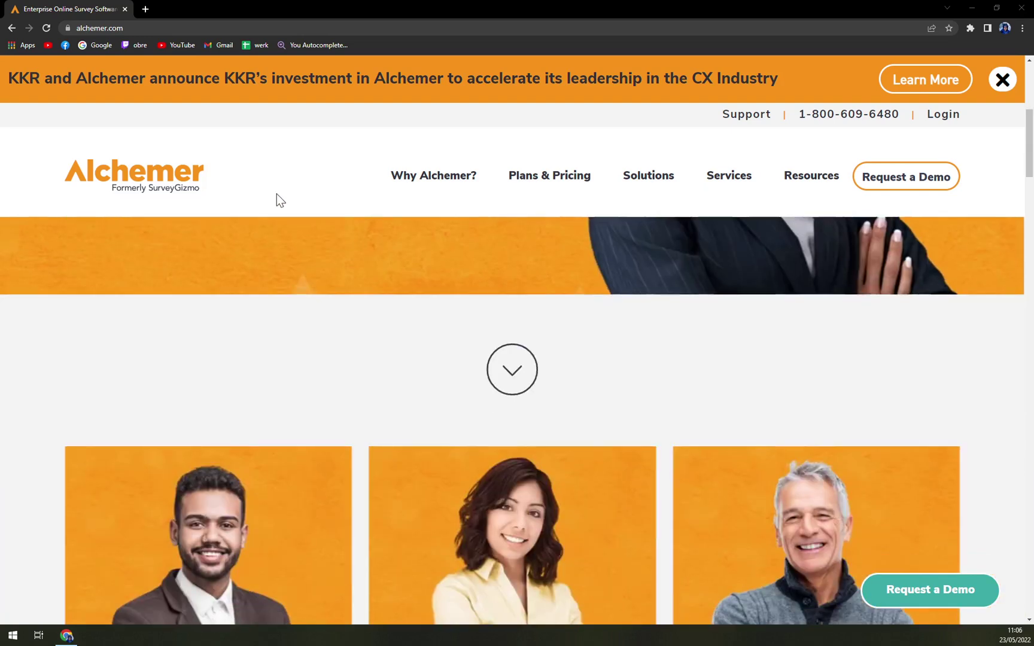
pyautogui.scroll(6, 277, 197)
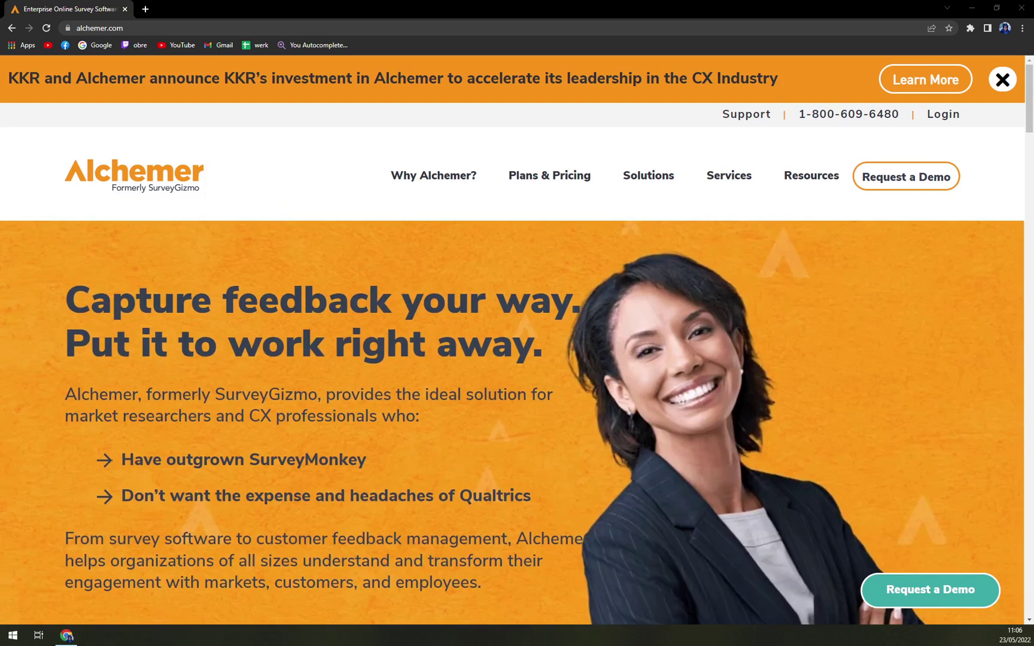
pyautogui.click(363, 285)
pyautogui.scroll(-2, 363, 300)
pyautogui.scroll(2, 363, 299)
pyautogui.moveTo(557, 179)
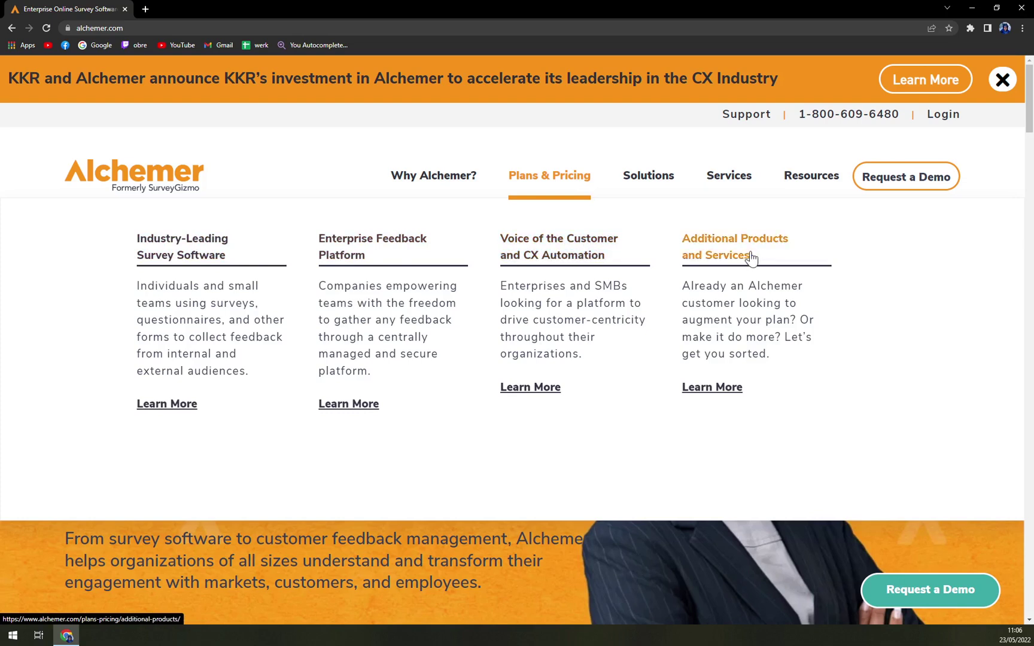
# Step: Open the Industry-Leading Survey Software pricing, zoom to 125%, and switch the currency to EUR
pyautogui.click(186, 257)
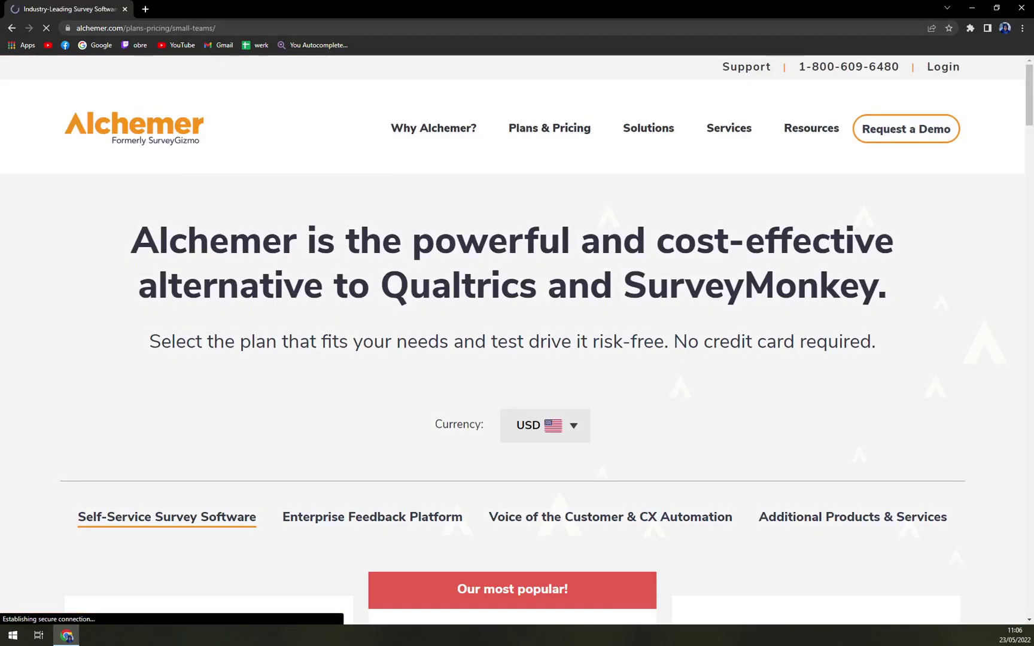
pyautogui.moveTo(517, 132)
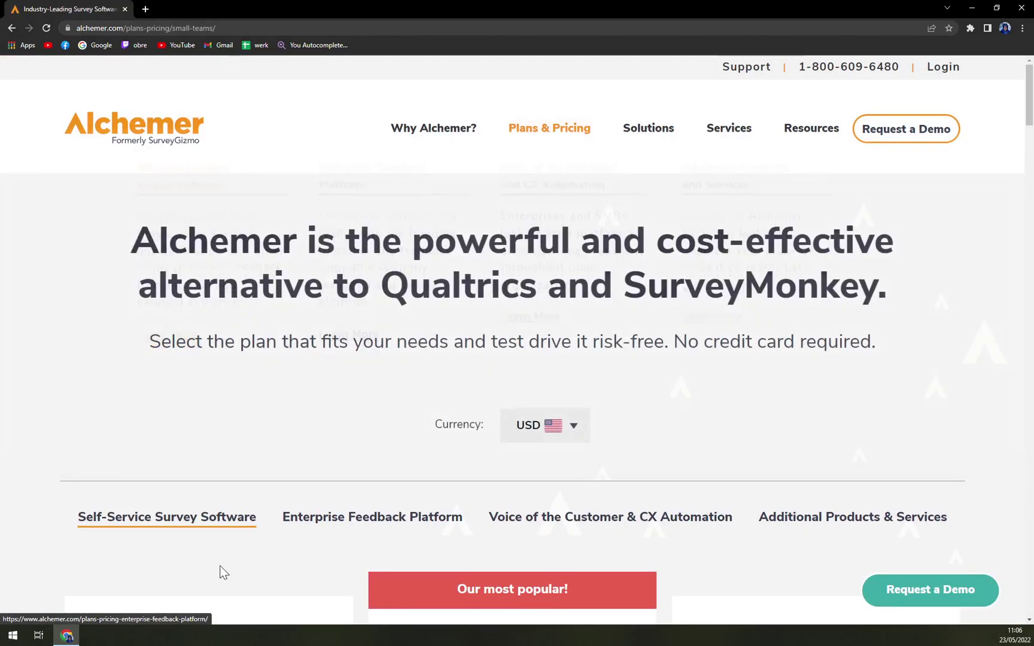
pyautogui.hotkey('ctrl', '-')
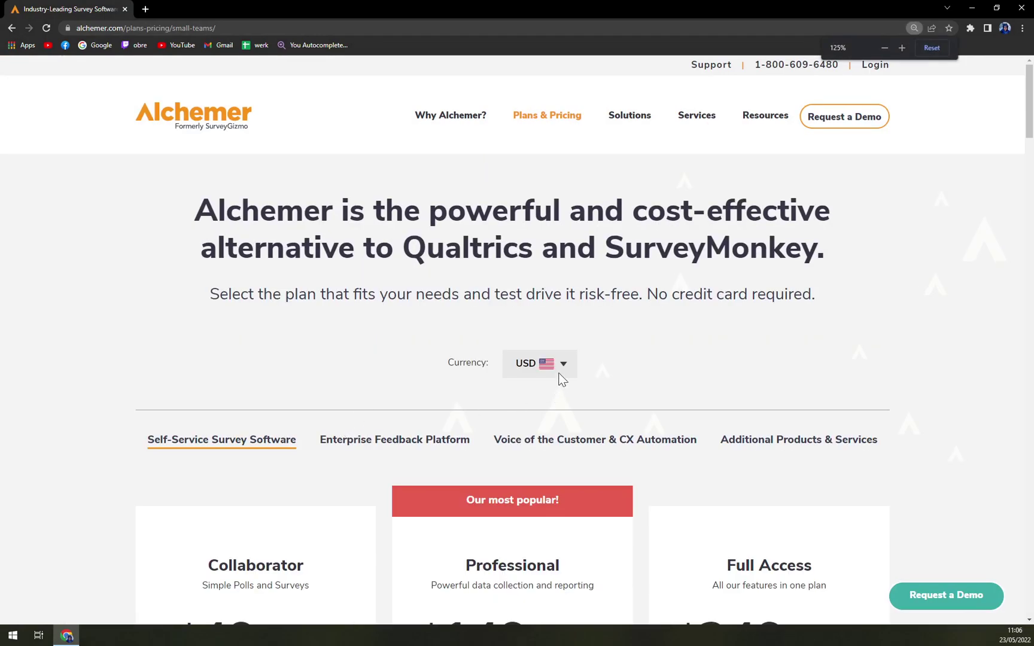
pyautogui.click(562, 377)
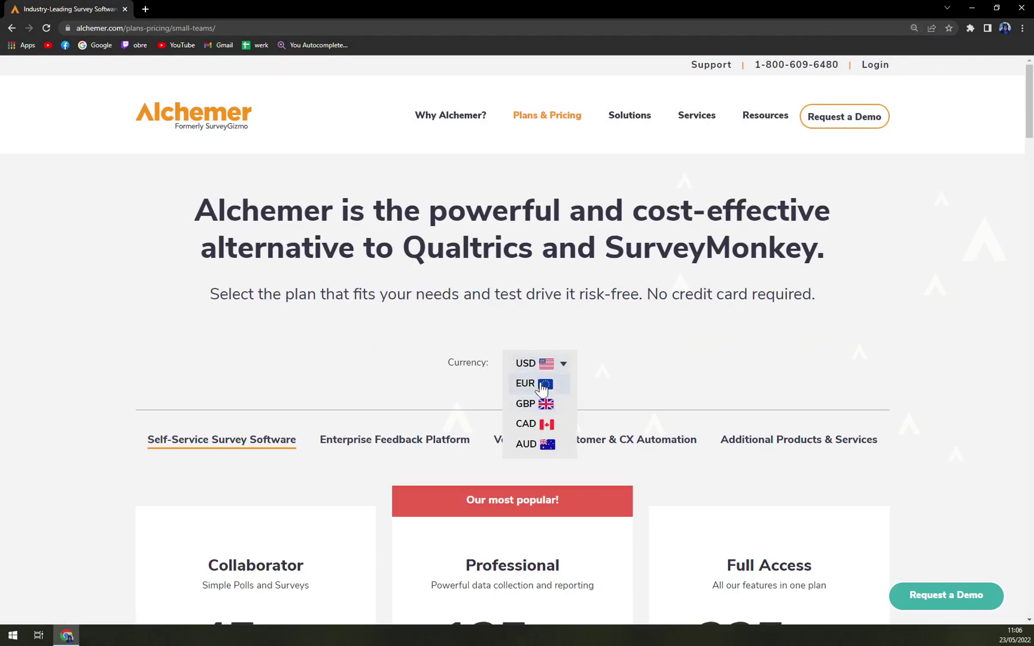
pyautogui.click(542, 386)
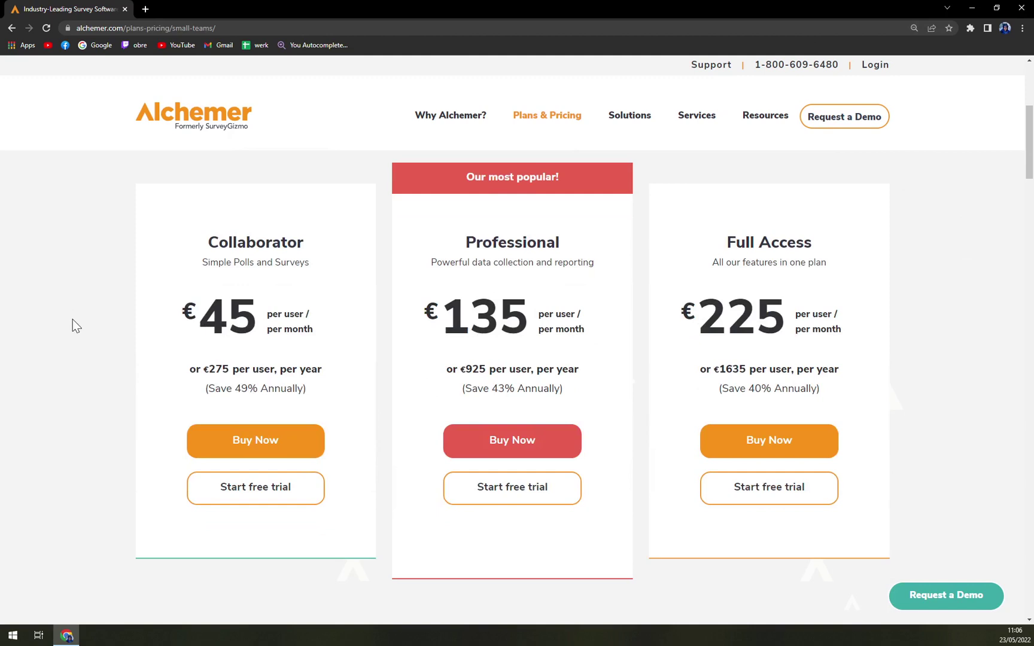
# Step: Scroll down to the plans' features comparison table
pyautogui.scroll(3, 74, 326)
pyautogui.scroll(-3, 70, 350)
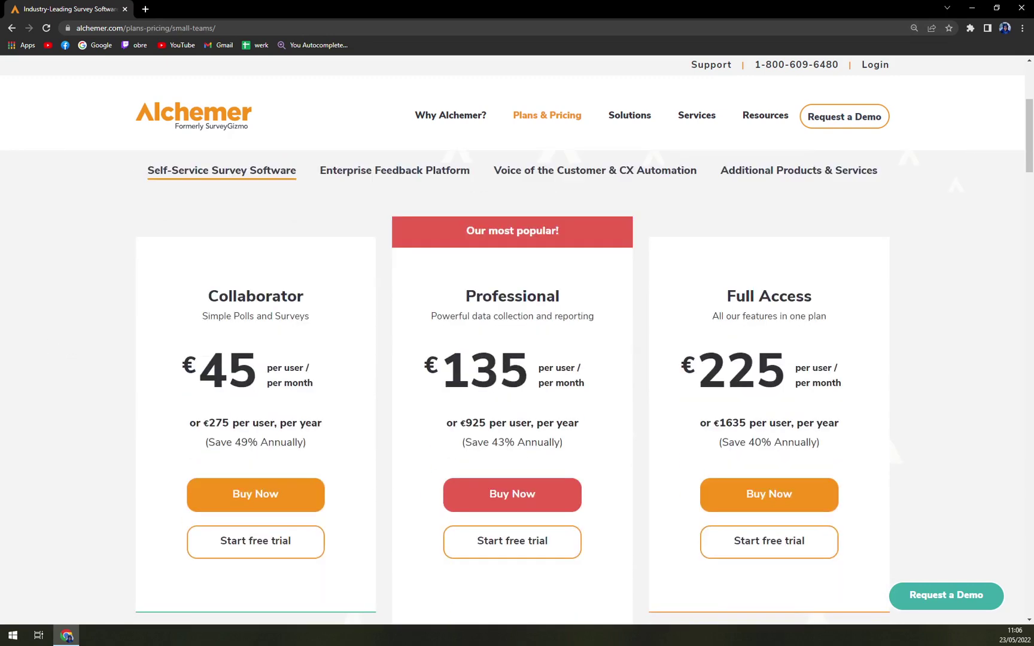
pyautogui.scroll(-2, 200, 294)
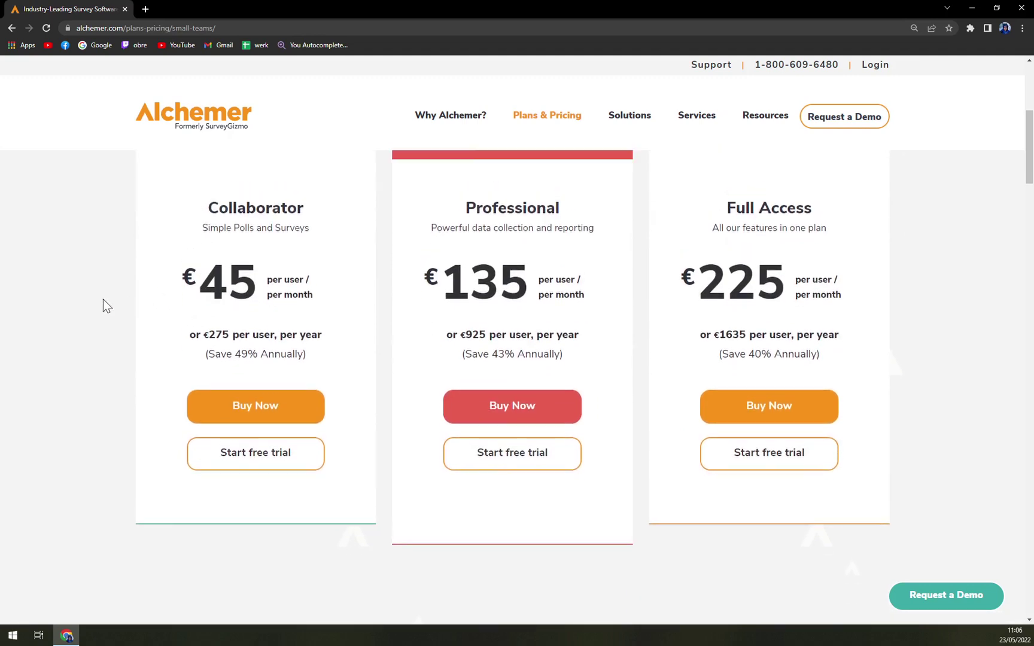
pyautogui.scroll(1, 182, 338)
pyautogui.scroll(1, 462, 223)
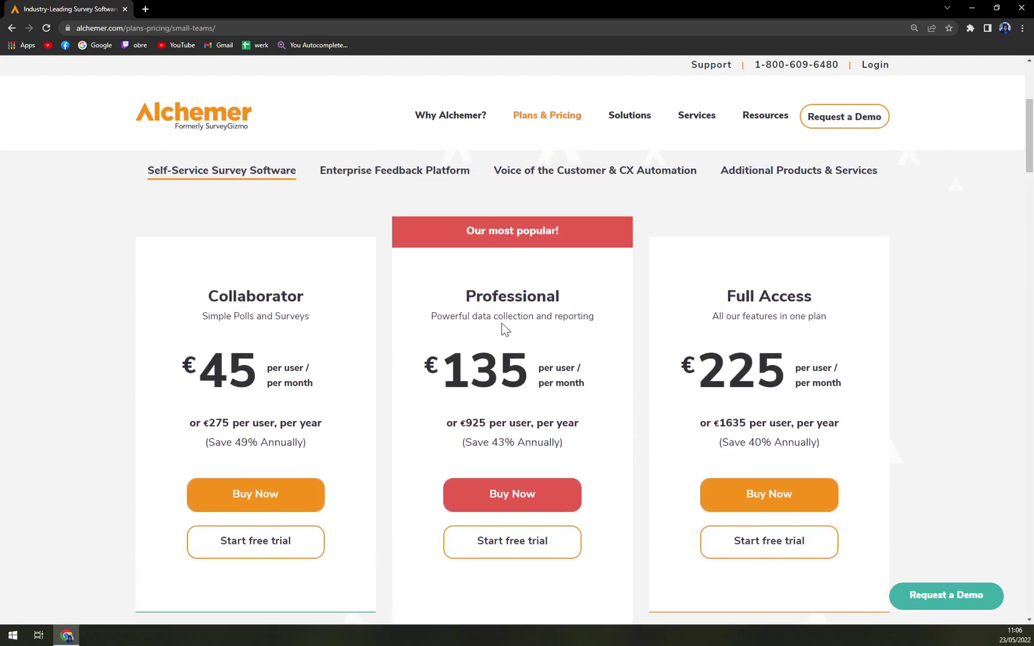
pyautogui.scroll(-10, 502, 324)
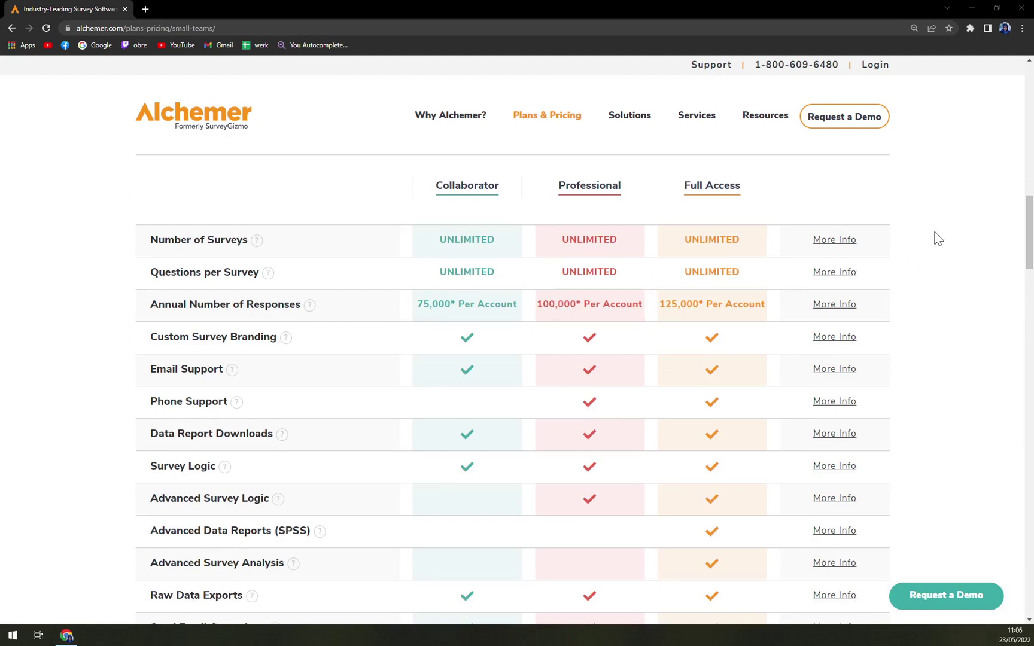
# Step: Expand and collapse the Question Types comparison, then scroll back to the top of the page
pyautogui.scroll(-3, 938, 239)
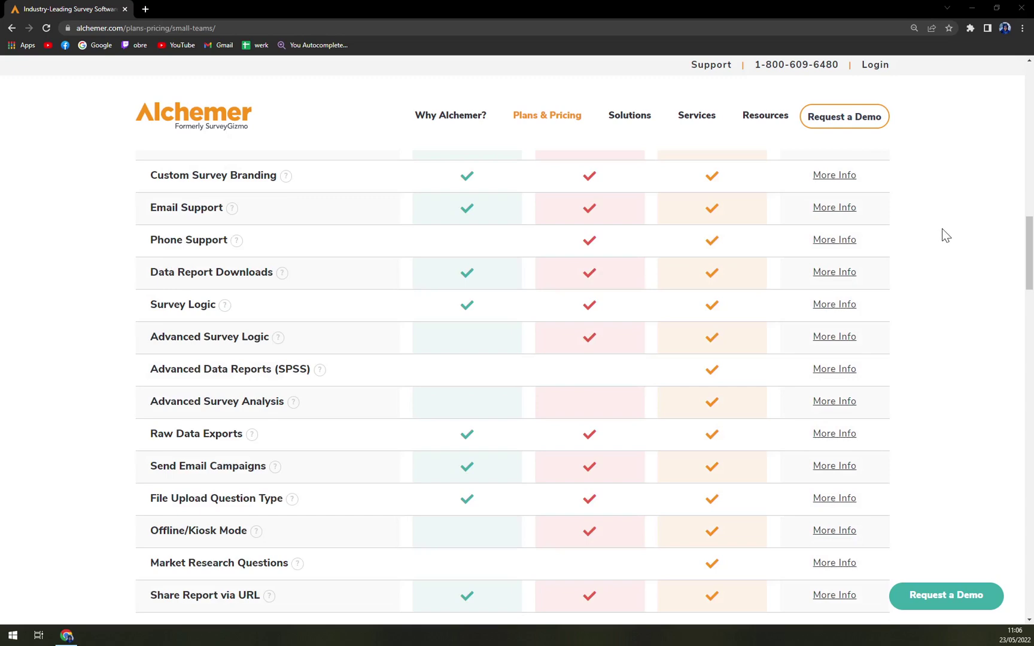
pyautogui.scroll(-5, 941, 237)
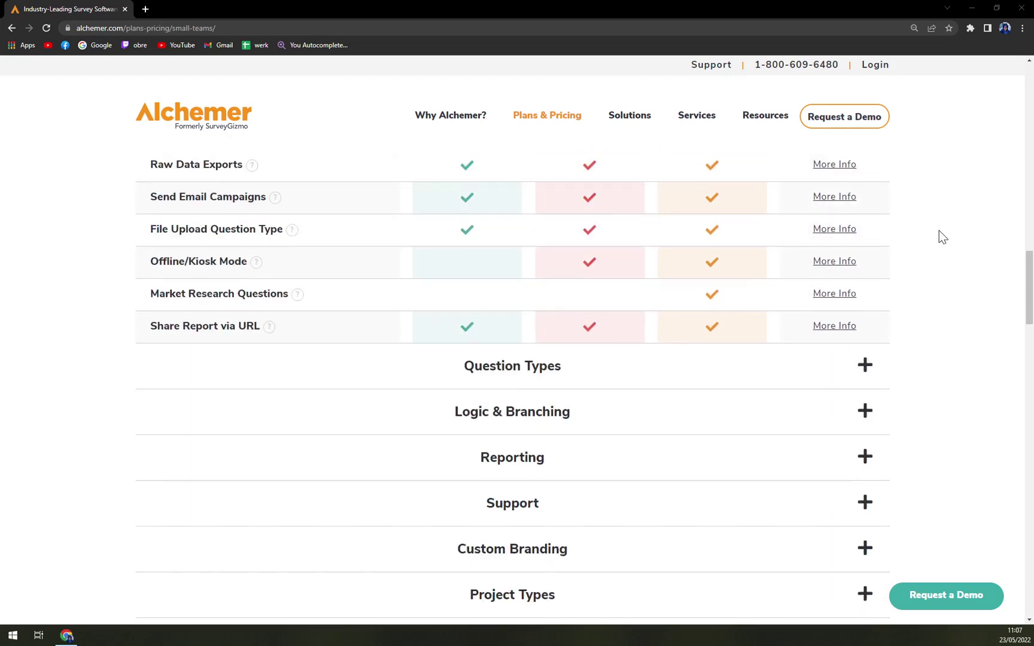
pyautogui.scroll(-3, 940, 238)
pyautogui.click(864, 209)
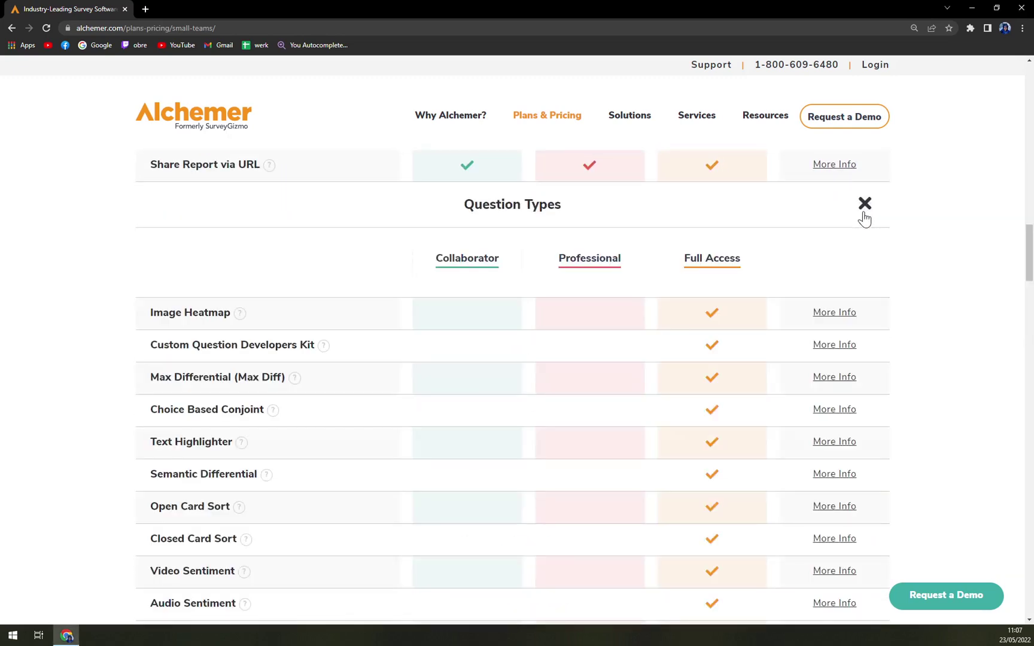
pyautogui.click(864, 205)
pyautogui.scroll(-4, 897, 232)
pyautogui.scroll(20, 895, 237)
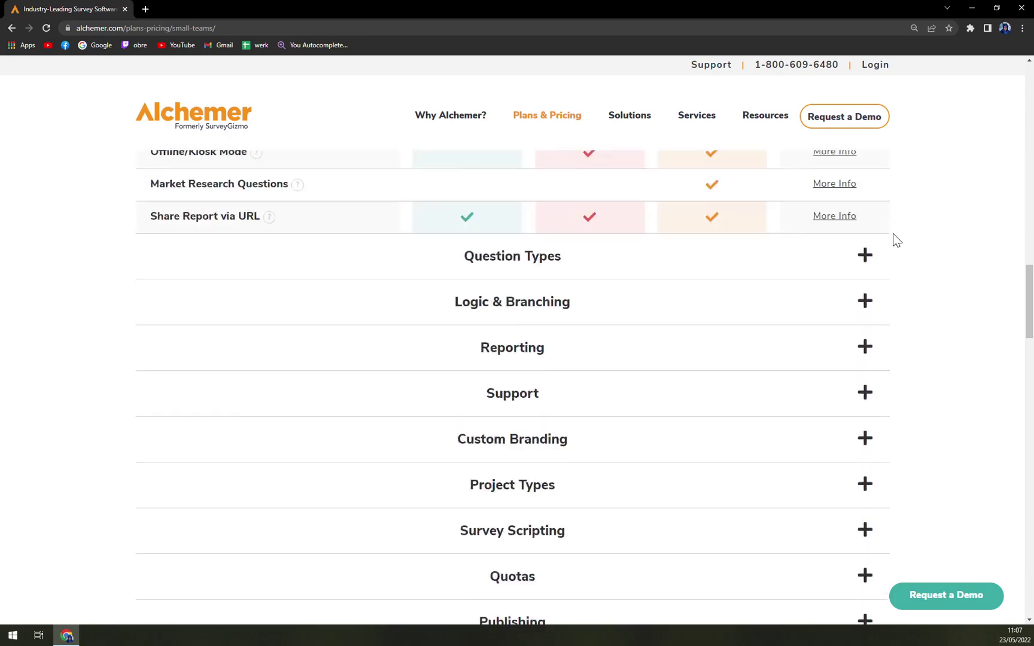
pyautogui.scroll(5, 896, 247)
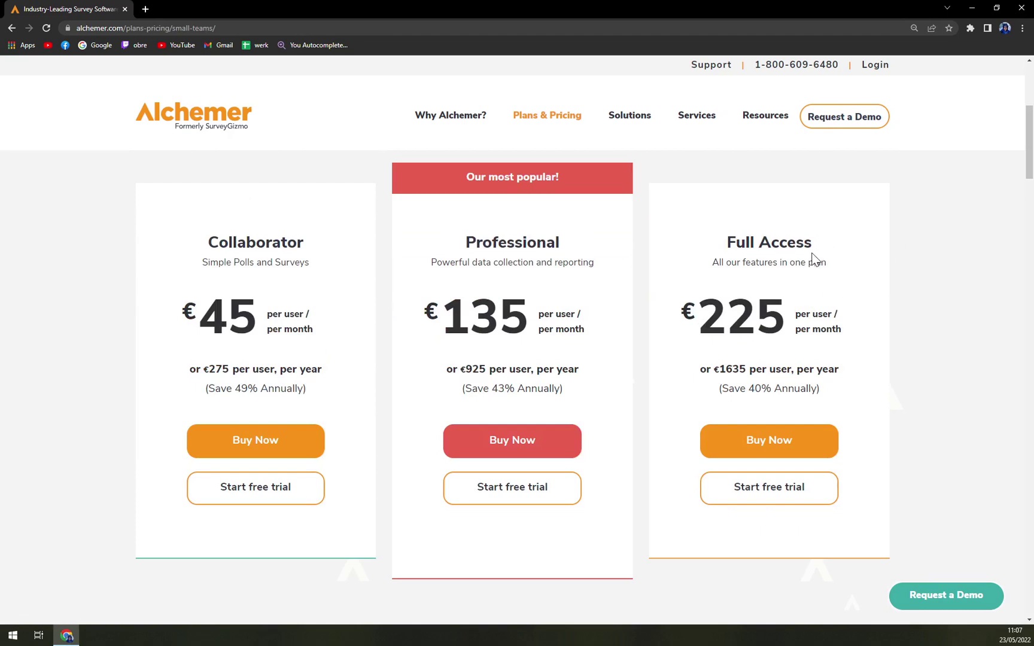
pyautogui.scroll(3, 619, 165)
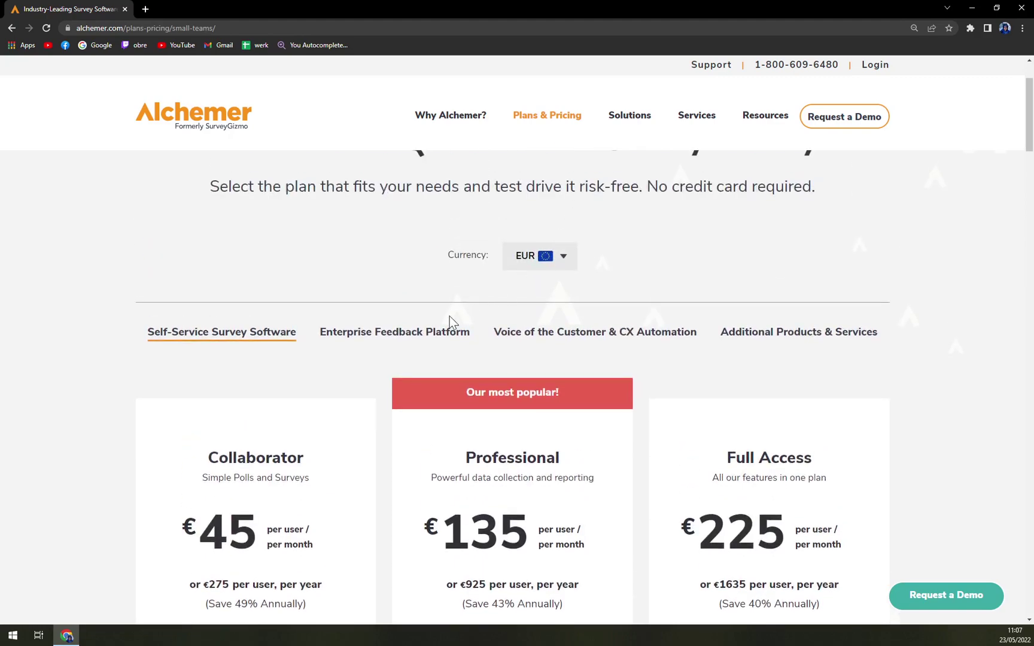
# Step: Visit the Enterprise Feedback Platform page, then scroll to the self-service plan cards
pyautogui.click(398, 338)
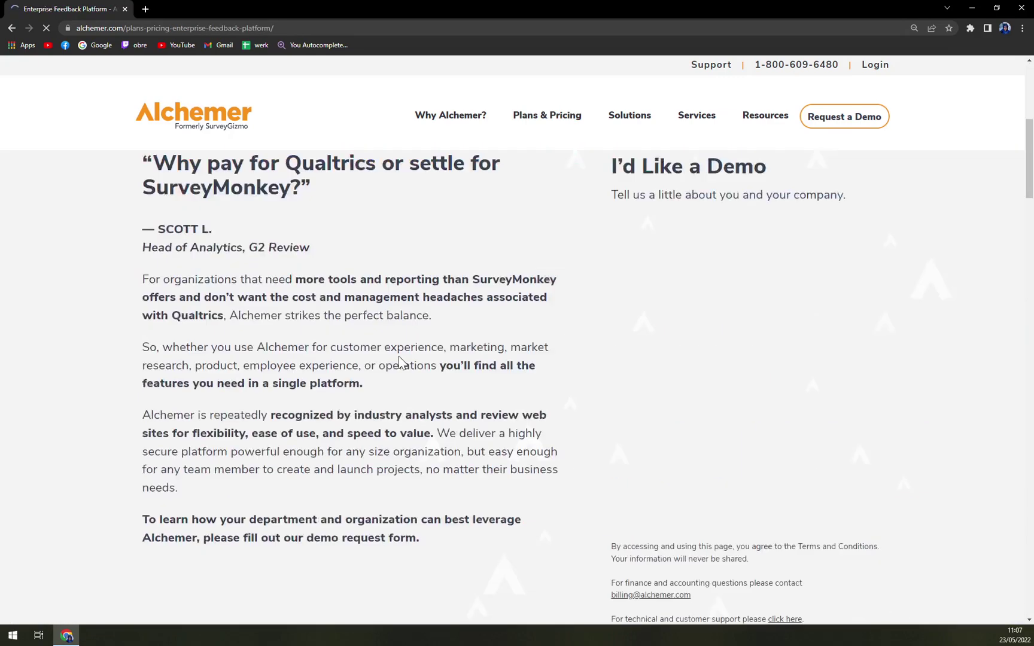
pyautogui.scroll(-6, 399, 362)
pyautogui.scroll(-6, 473, 323)
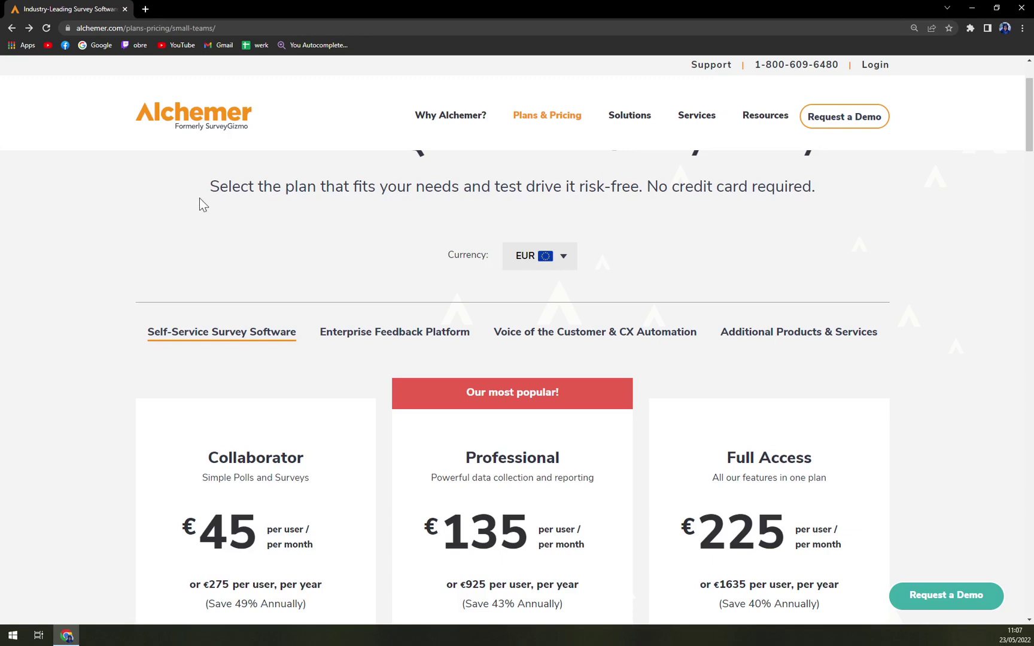
pyautogui.scroll(-3, 203, 200)
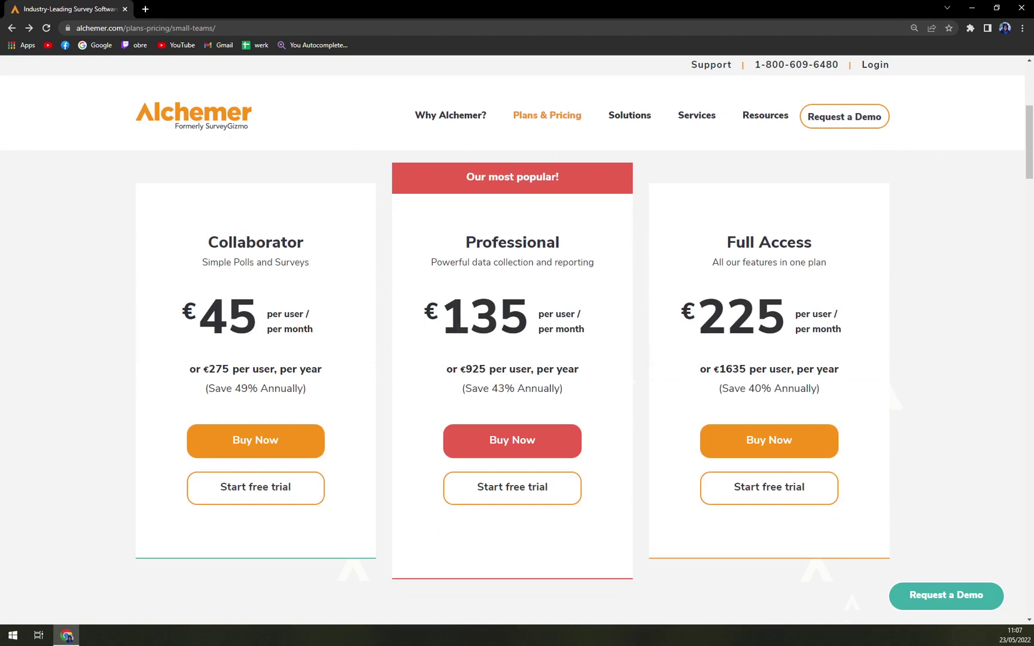
# Step: Start the Collaborator free trial and enter the user's first and last name
pyautogui.click(273, 501)
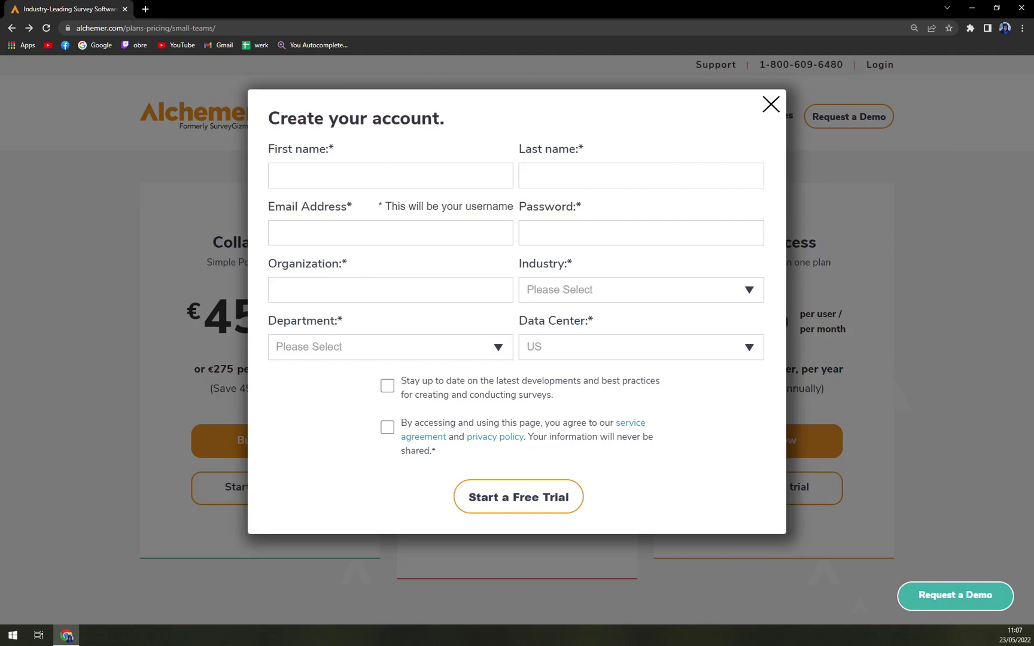
pyautogui.click(405, 170)
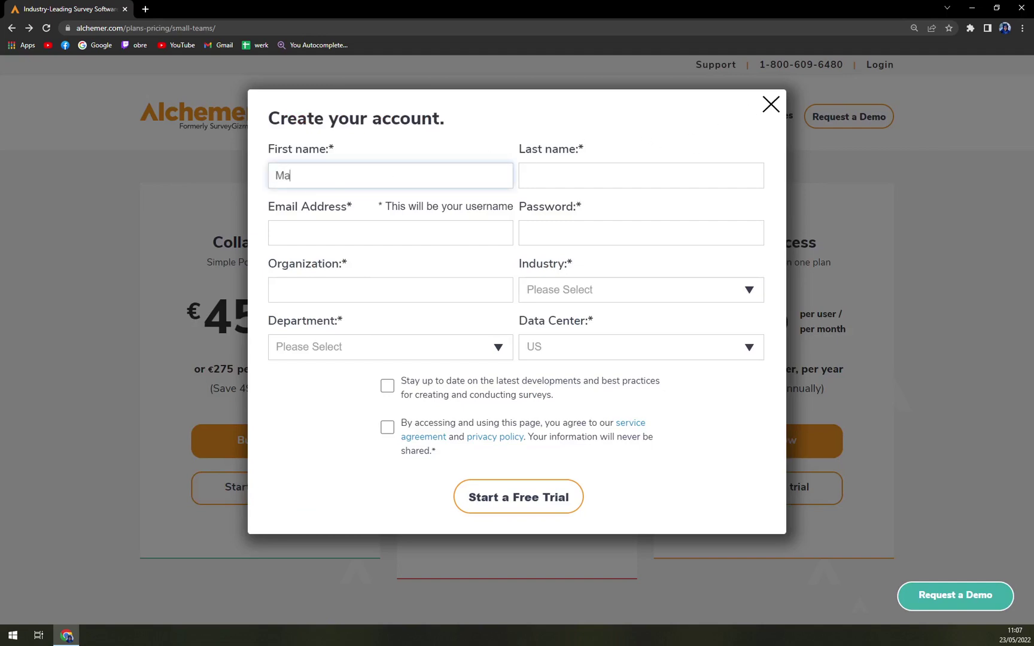
pyautogui.press('Tab')
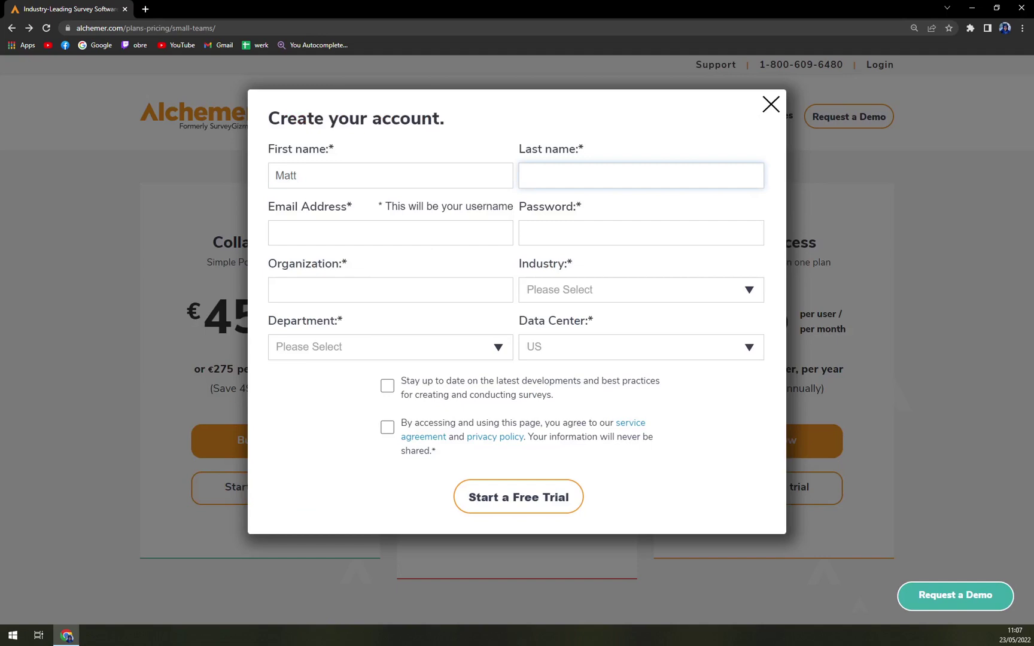
# Step: Fill in the e-mail address, account password and organization name MKTT
pyautogui.click(423, 227)
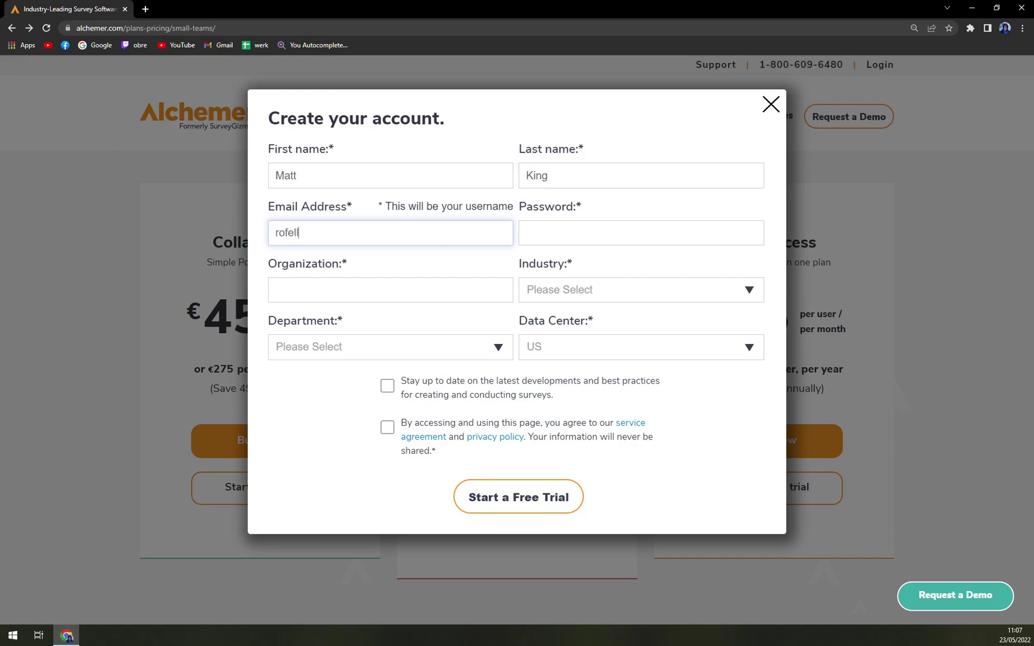
pyautogui.press('Tab')
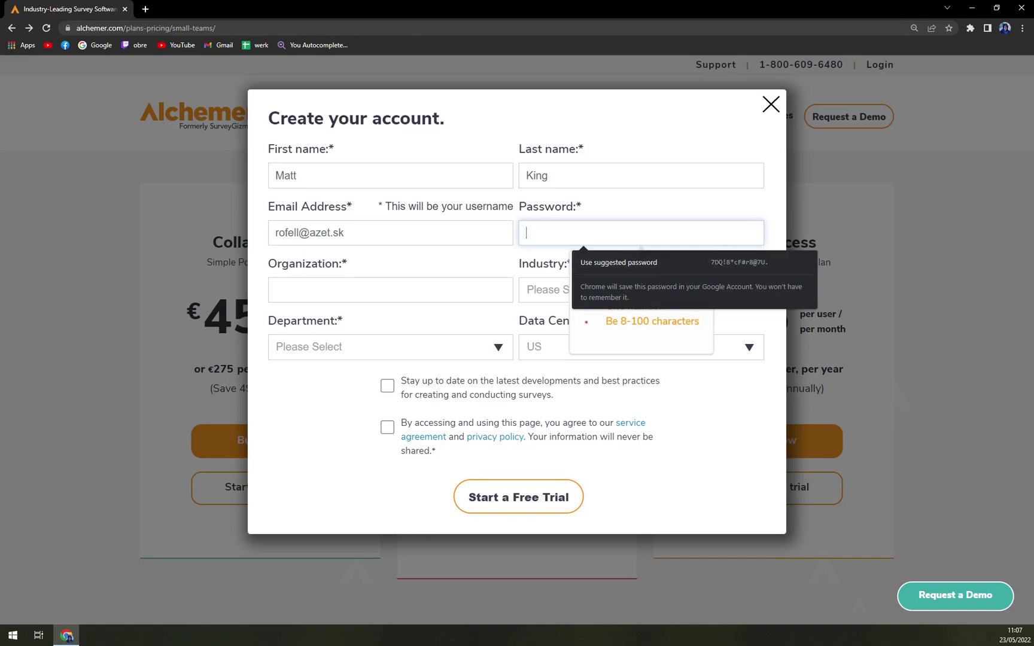
pyautogui.write('******')
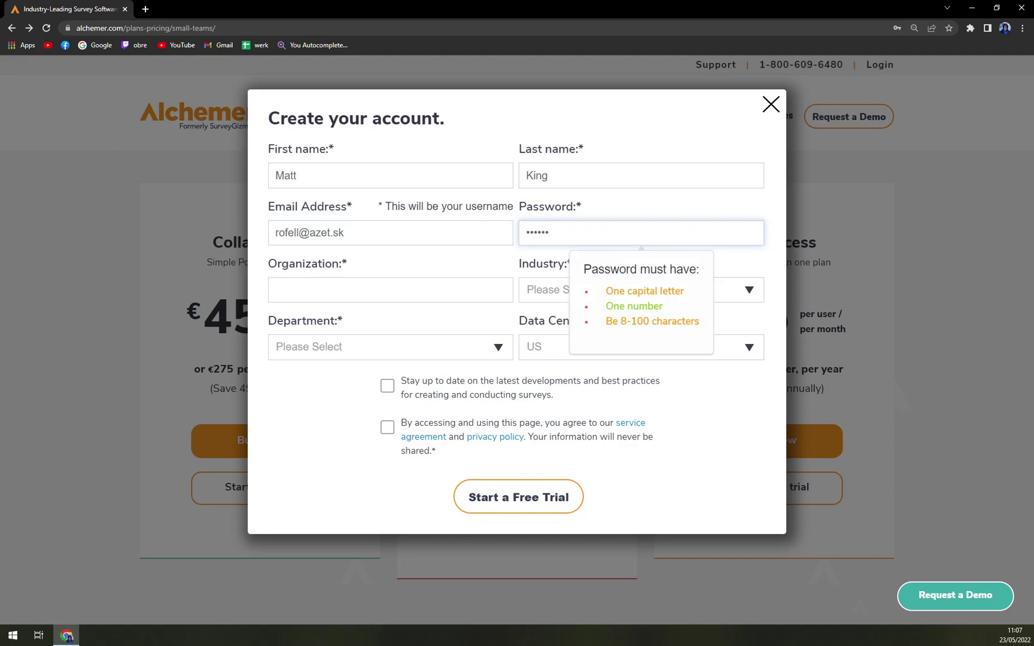
pyautogui.write('******')
pyautogui.press('Tab')
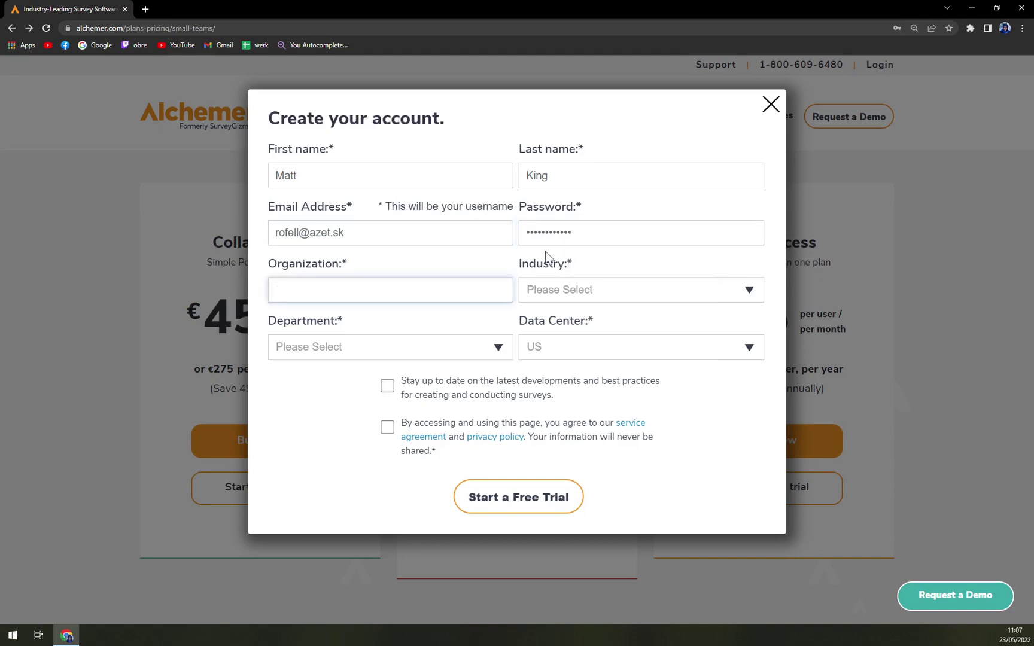
pyautogui.write('MKTT')
# Step: Choose Education industry, IT/Development department and EU data center, and accept the agreement
pyautogui.click(555, 299)
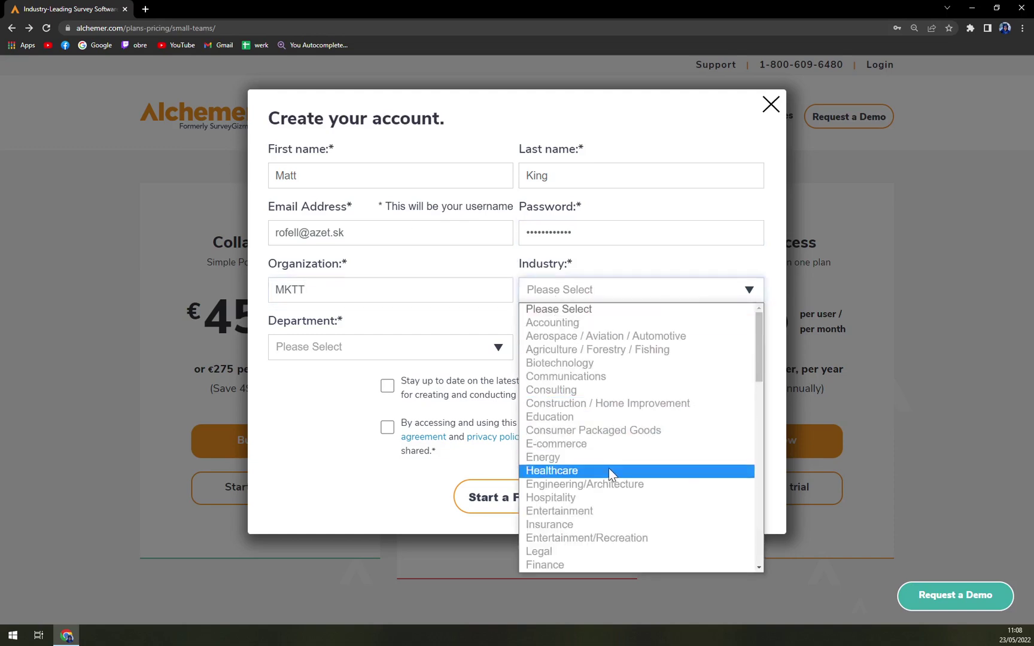
pyautogui.scroll(-3, 595, 453)
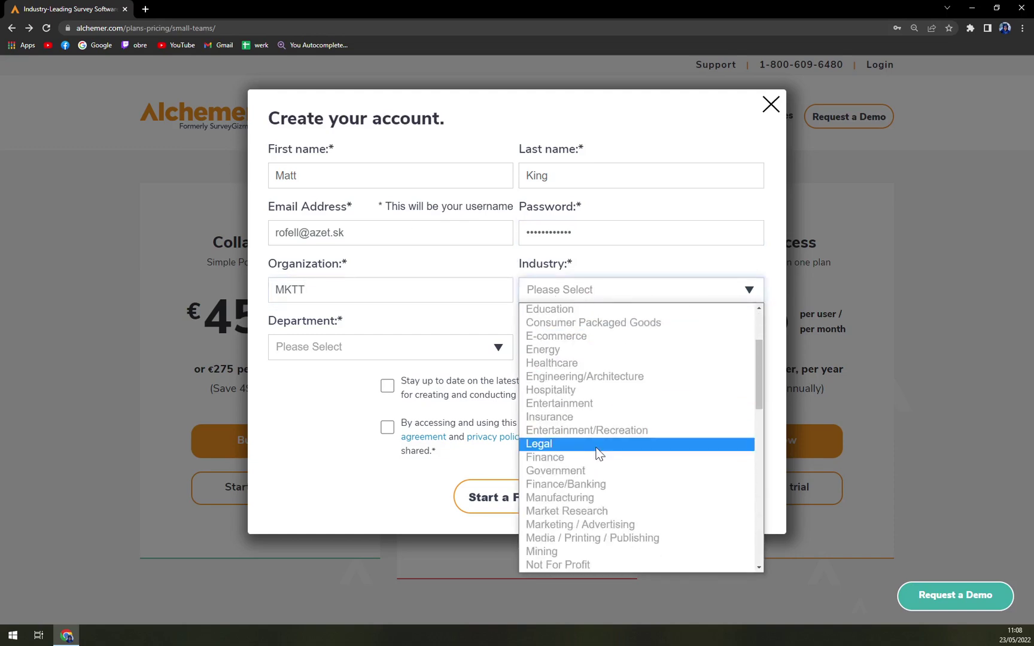
pyautogui.scroll(3, 598, 446)
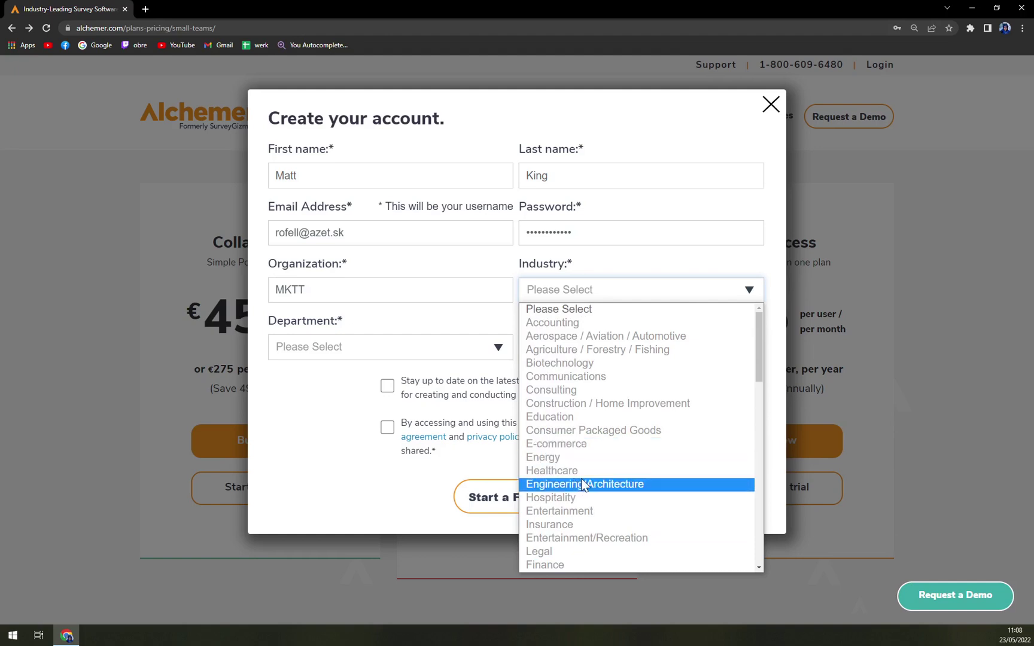
pyautogui.scroll(-2, 584, 486)
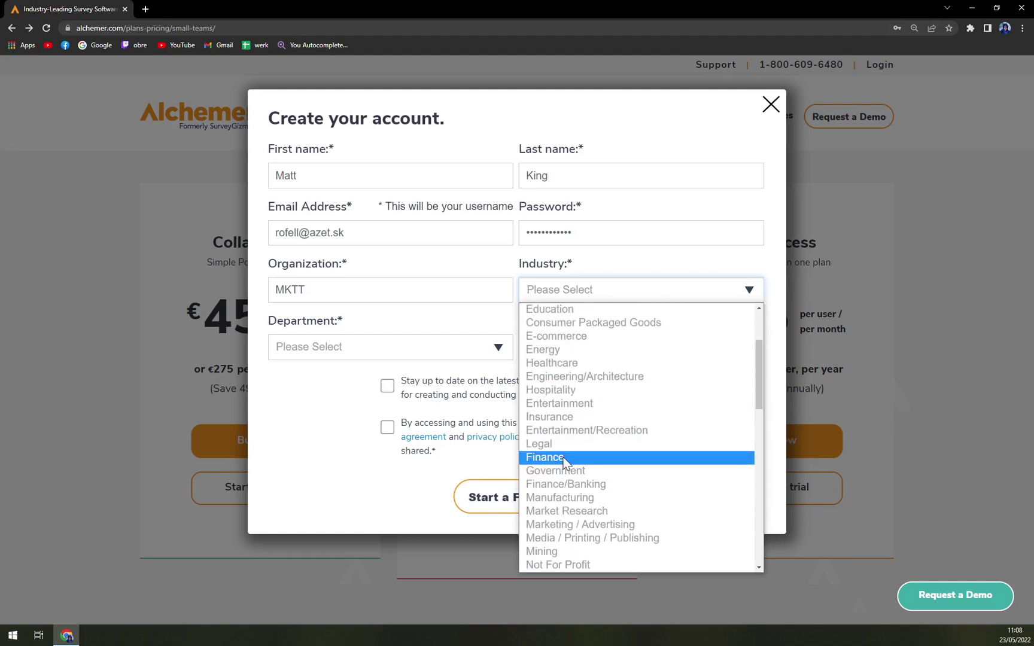
pyautogui.scroll(3, 583, 458)
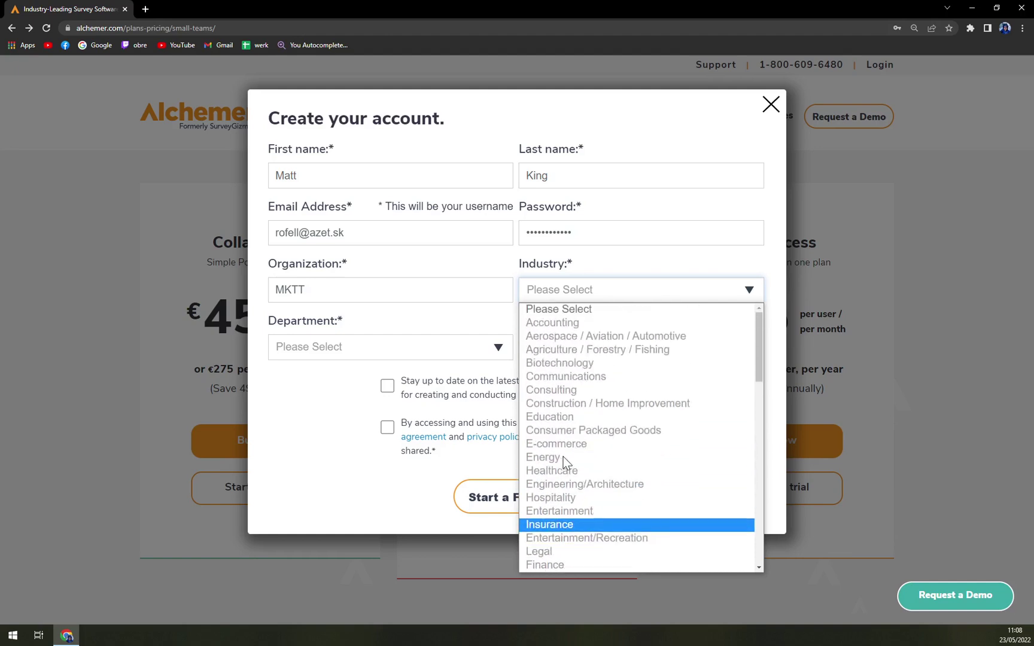
pyautogui.click(602, 414)
pyautogui.click(358, 353)
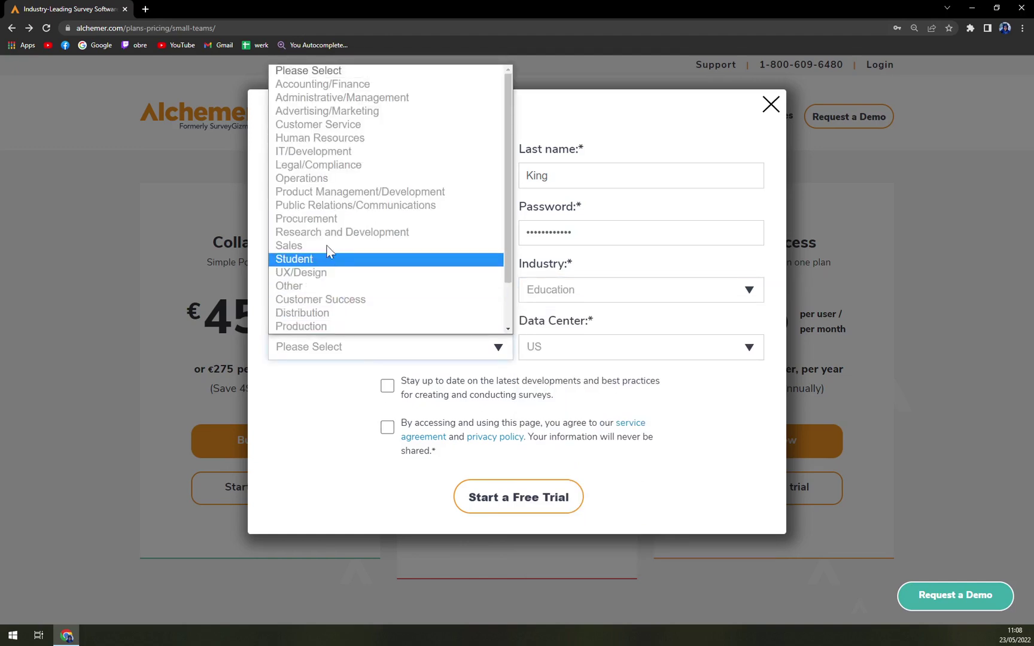
pyautogui.click(329, 157)
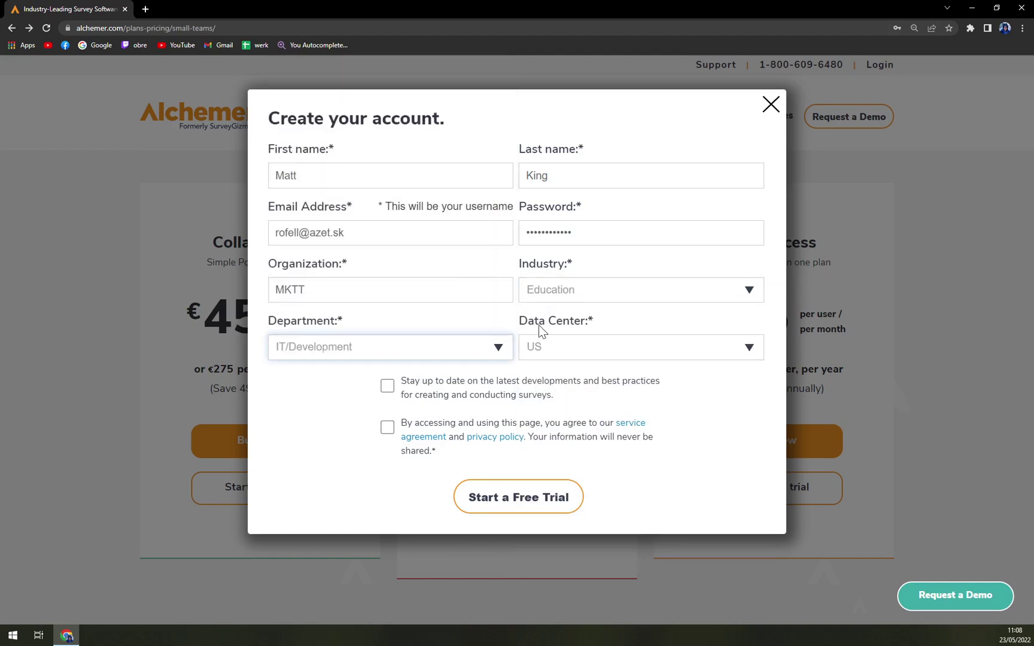
pyautogui.click(558, 345)
pyautogui.click(546, 406)
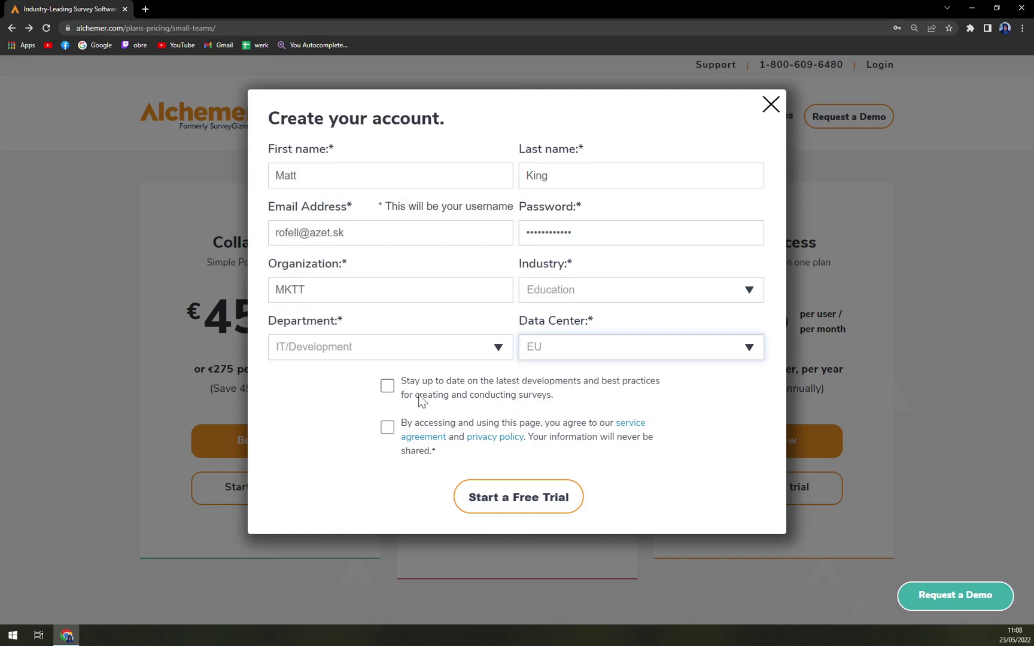
pyautogui.click(387, 427)
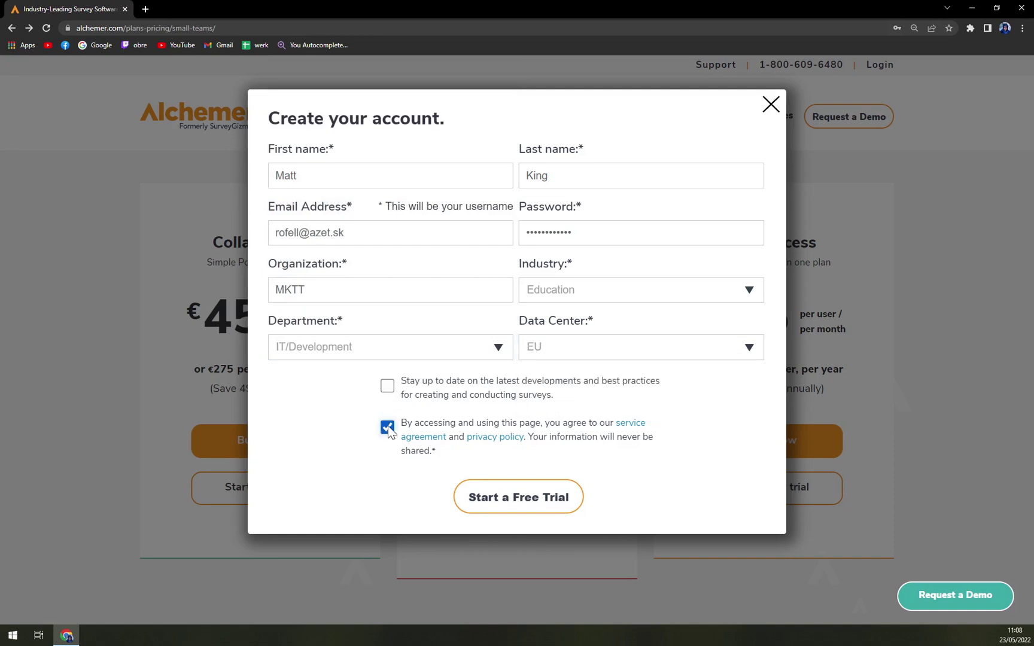
# Step: Submit the sign-up to start the Collaborator trial and decline Chrome's password saving
pyautogui.click(495, 499)
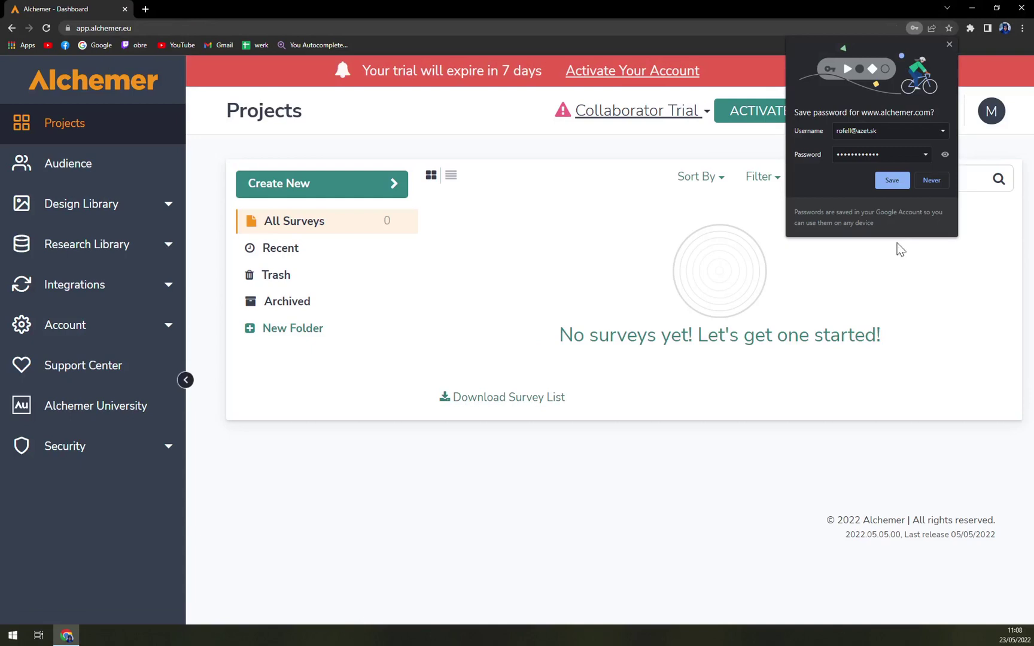
pyautogui.click(931, 181)
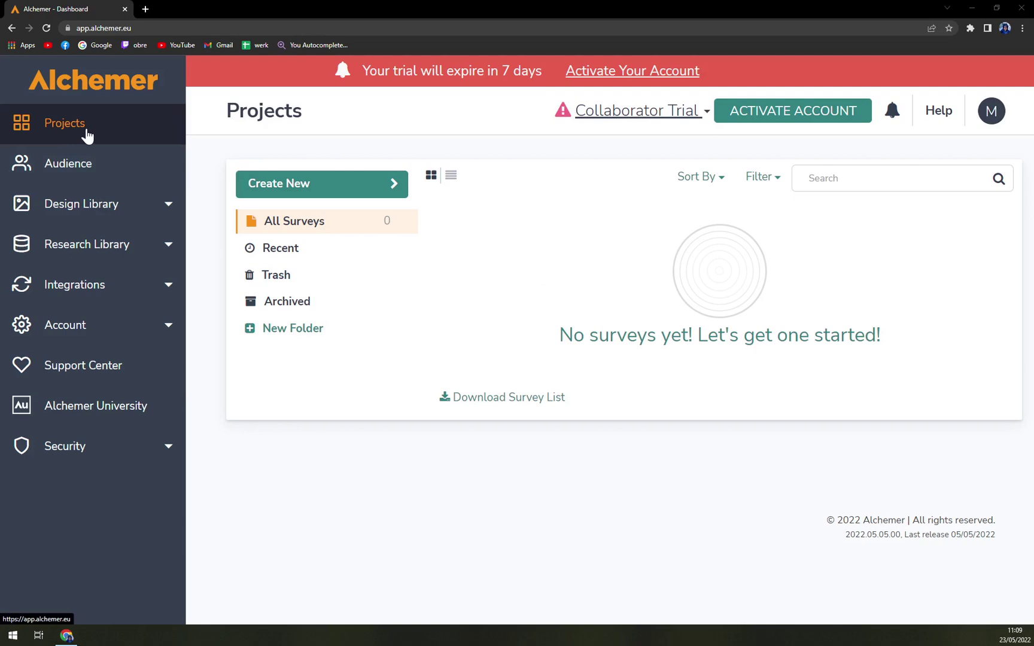
pyautogui.click(97, 164)
pyautogui.click(105, 221)
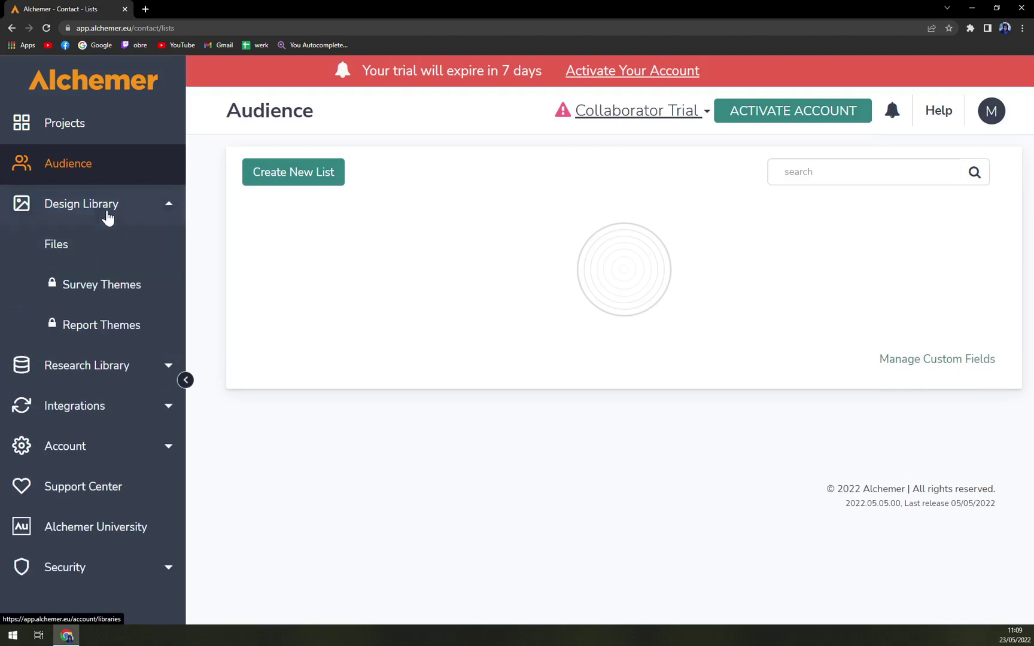
pyautogui.click(69, 371)
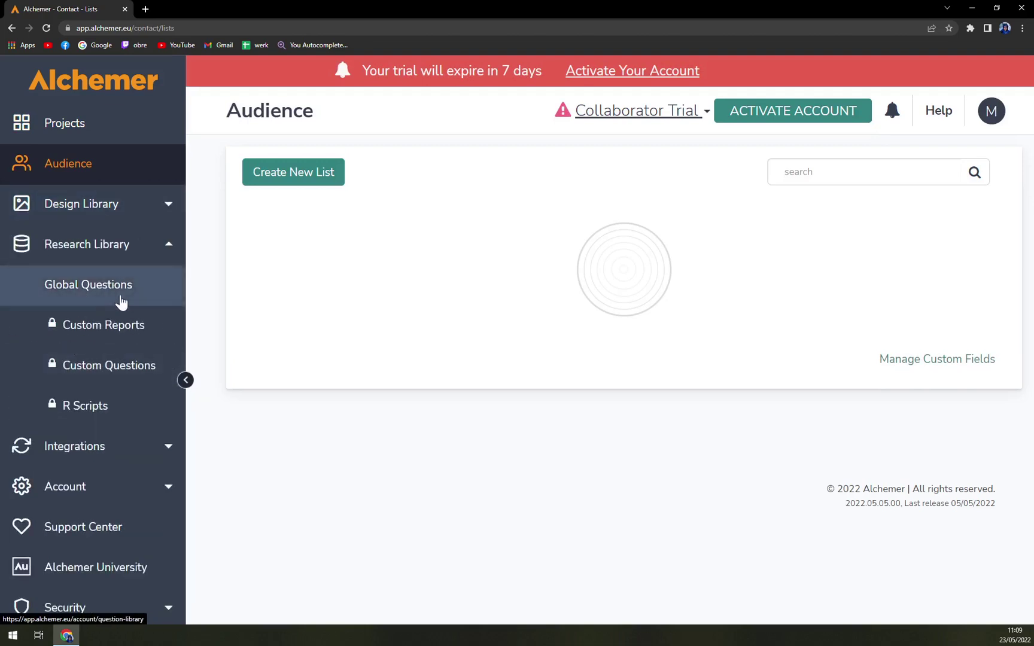
pyautogui.click(90, 440)
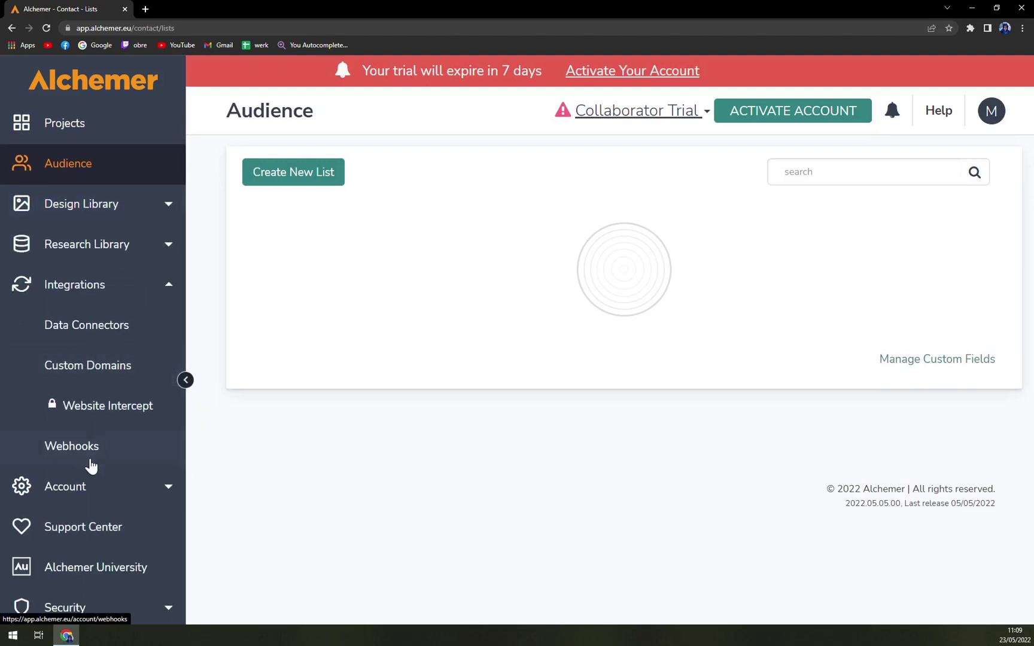
pyautogui.click(86, 485)
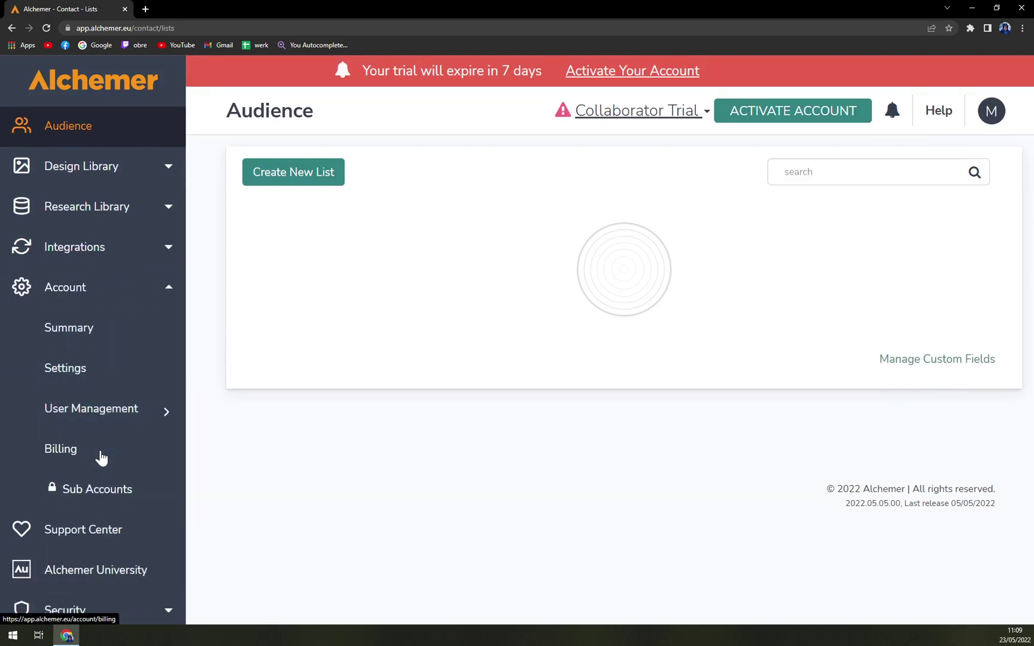
pyautogui.click(95, 535)
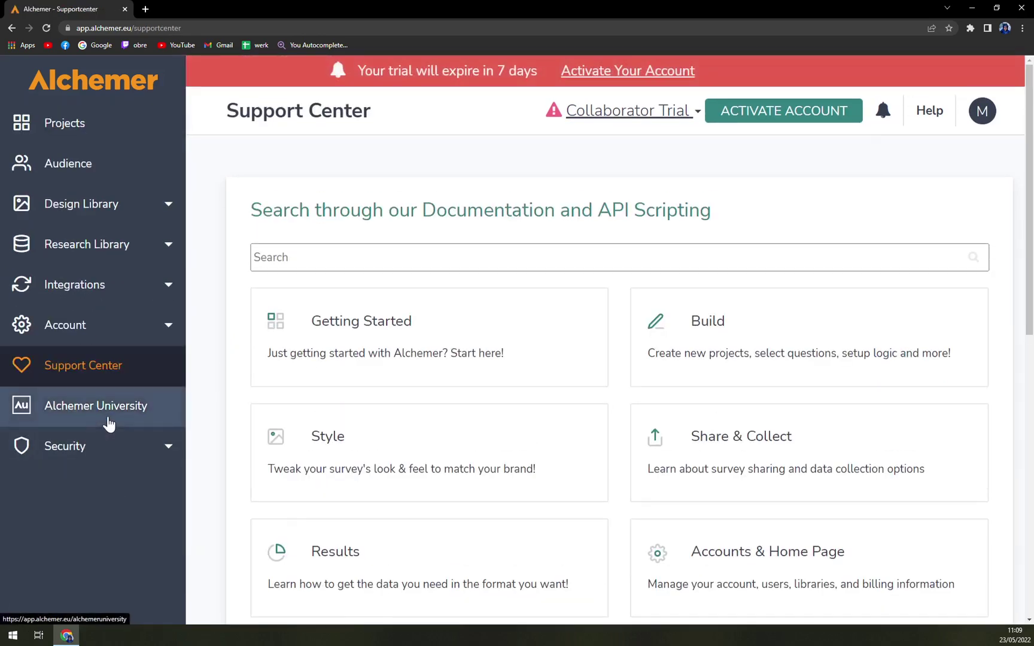
pyautogui.click(109, 427)
pyautogui.click(100, 454)
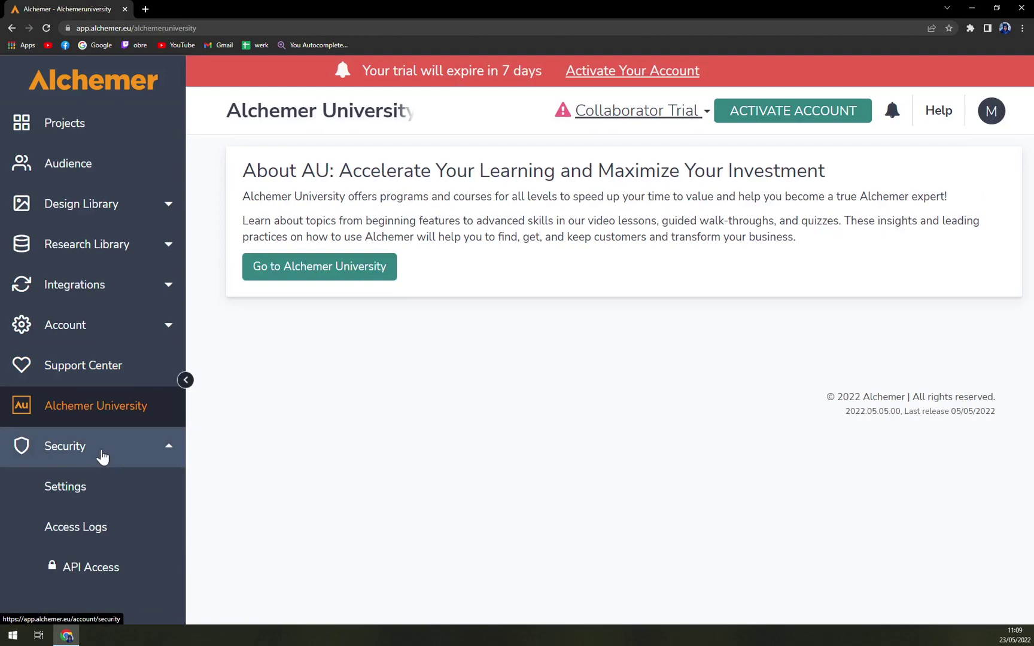
pyautogui.click(62, 127)
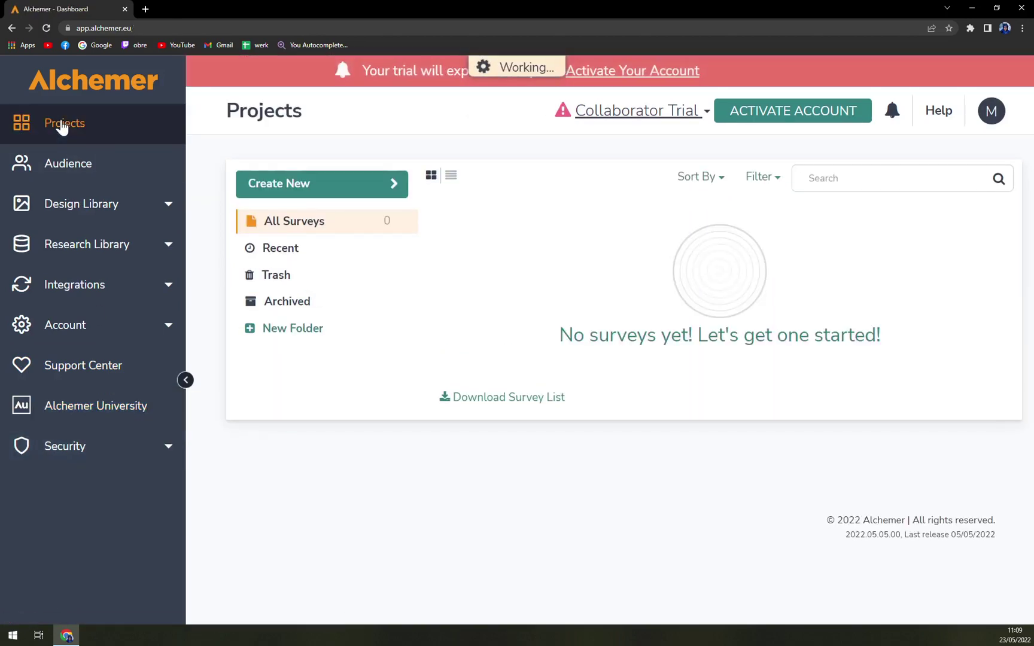
# Step: Create a new blank survey named TEST and open its builder
pyautogui.click(319, 192)
pyautogui.click(440, 144)
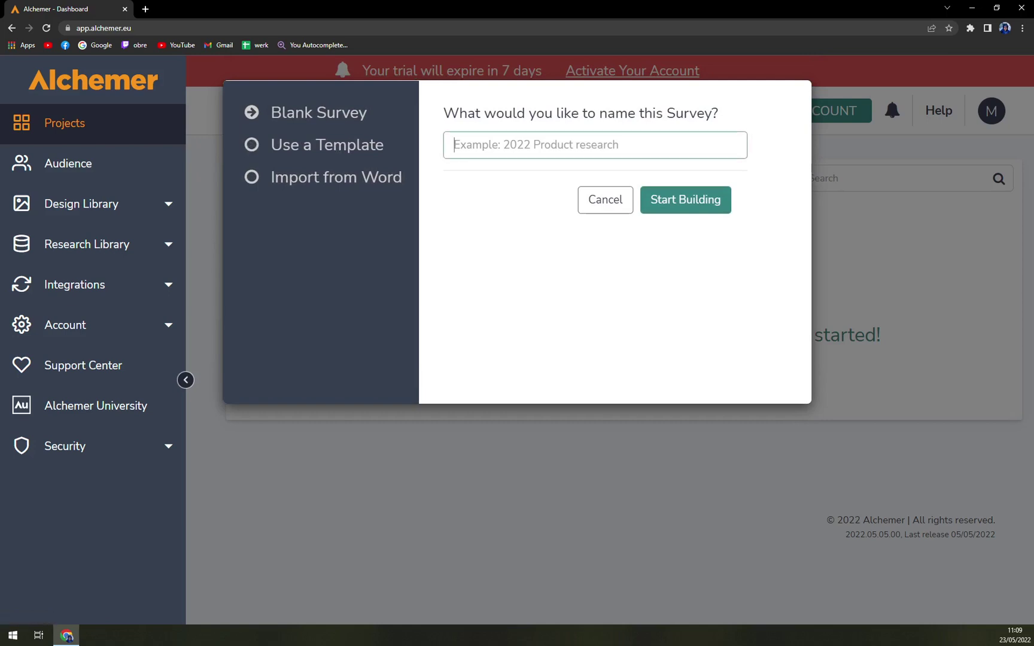
pyautogui.write('TEST')
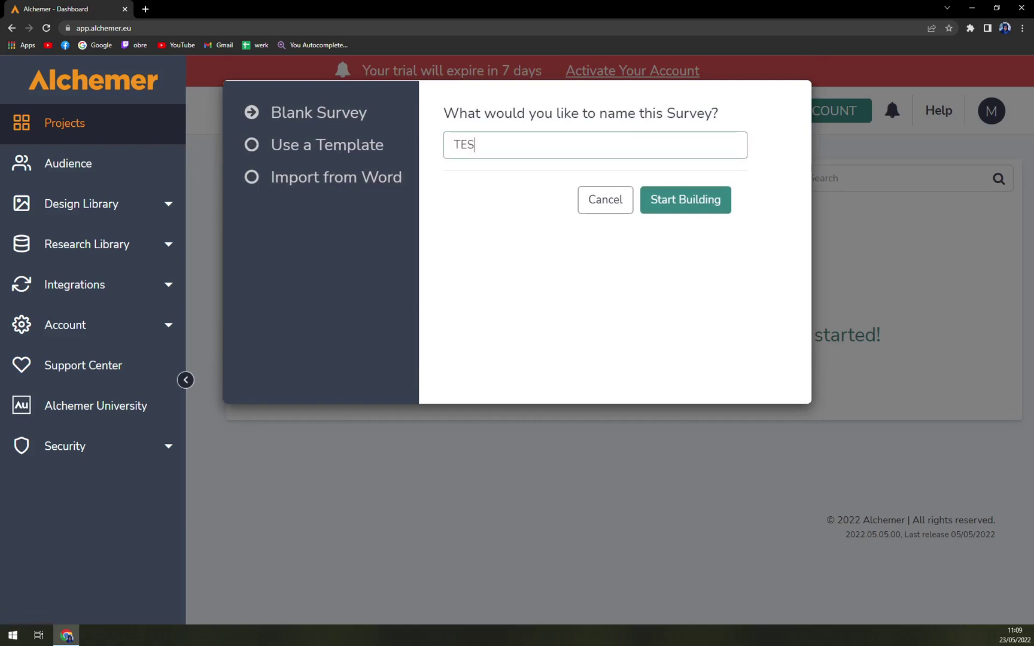
pyautogui.click(686, 202)
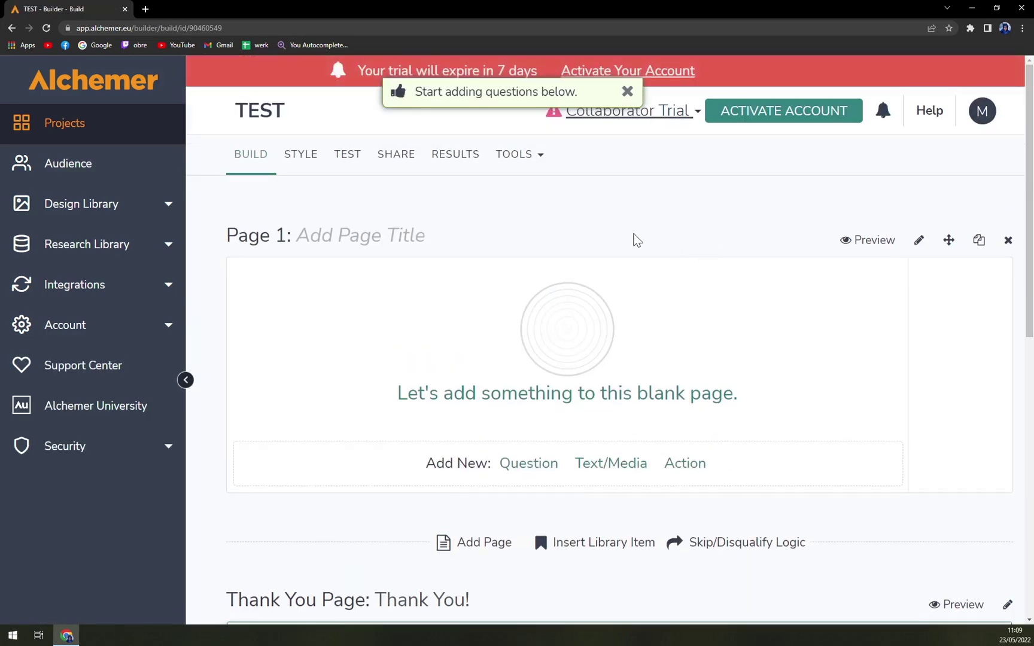
pyautogui.scroll(-5, 651, 227)
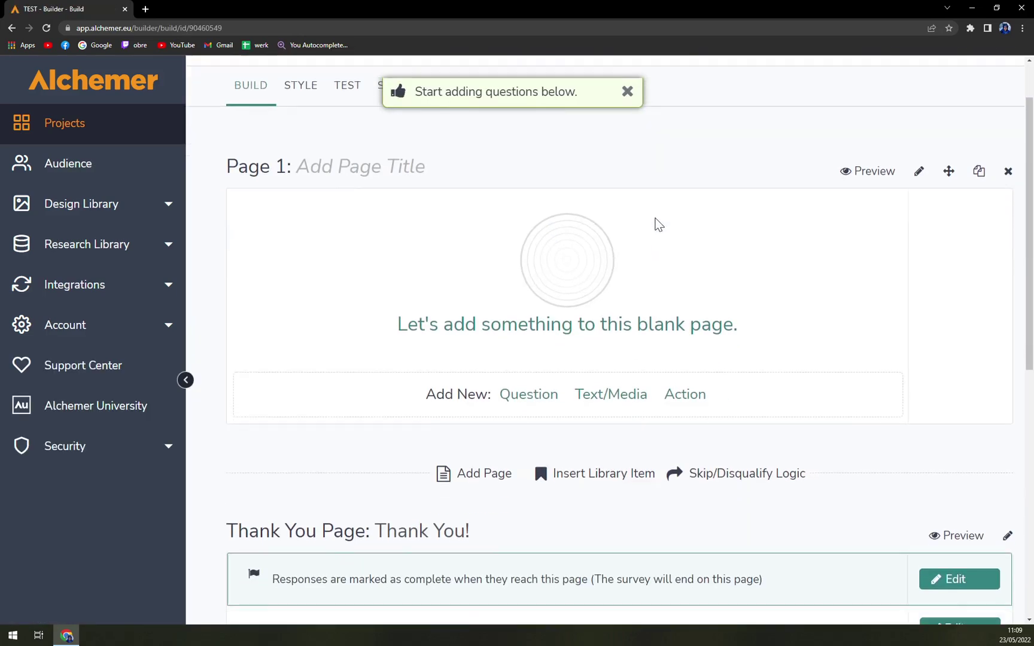
pyautogui.scroll(5, 657, 207)
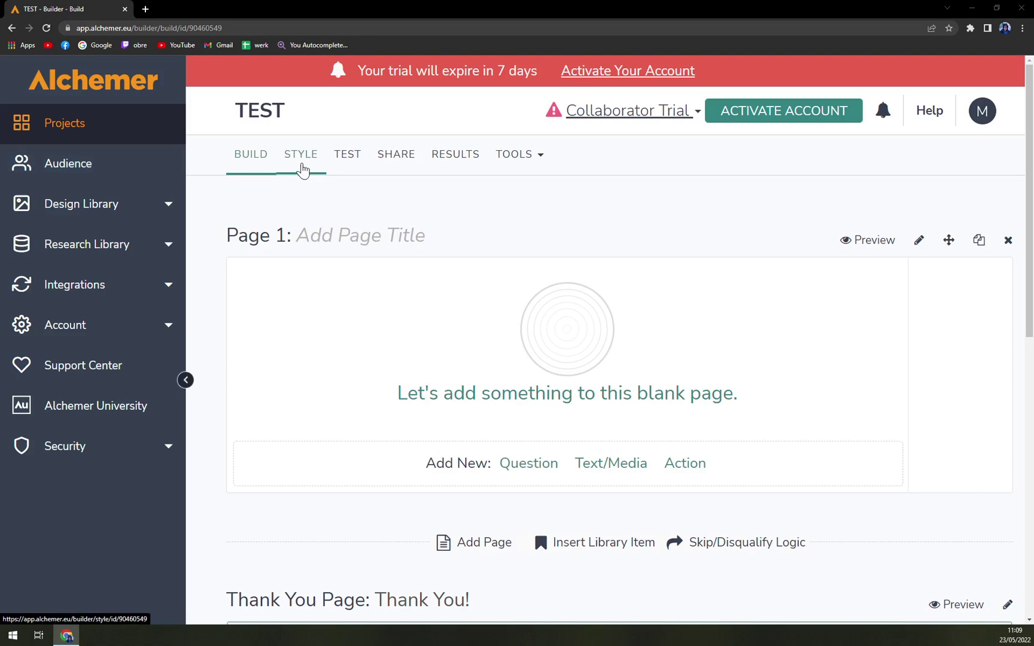
# Step: Glance at the STYLE tab, return to BUILD, and add a question to Page 1
pyautogui.click(302, 157)
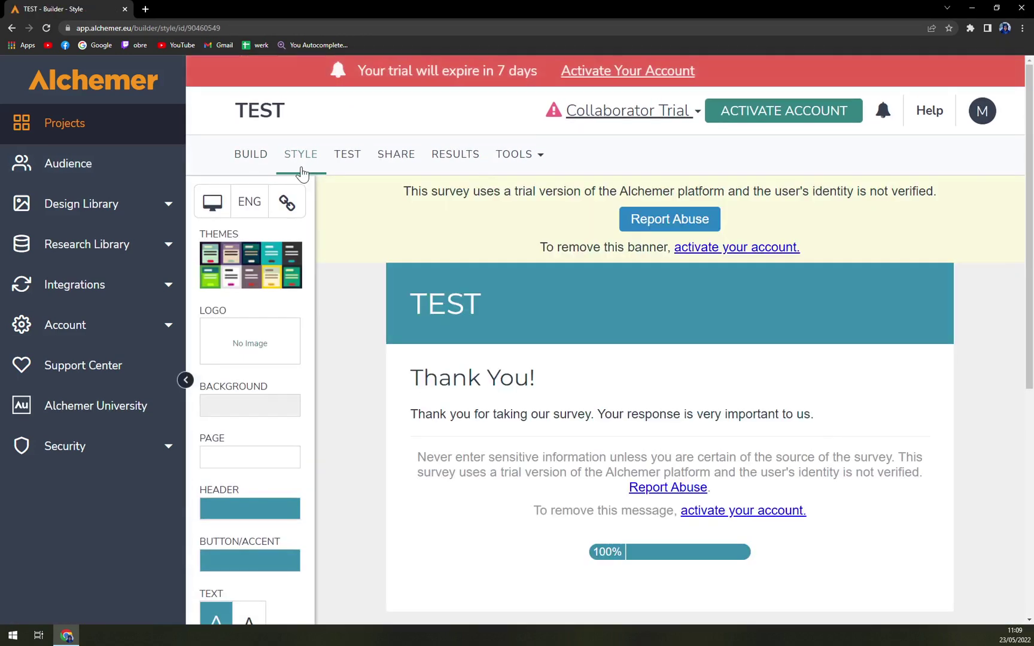
pyautogui.click(268, 162)
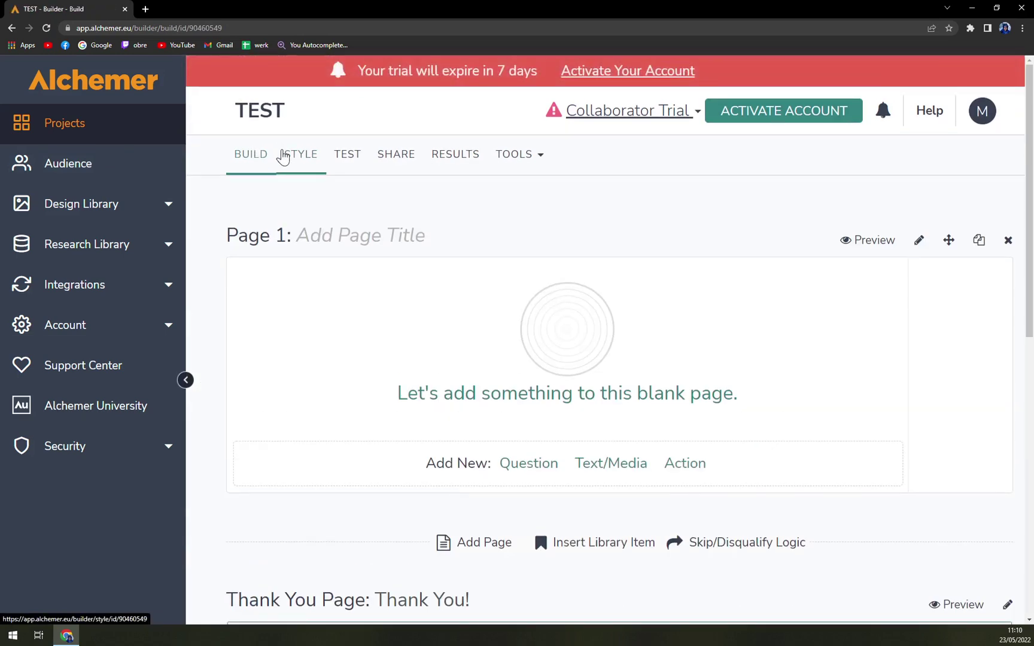
pyautogui.click(574, 343)
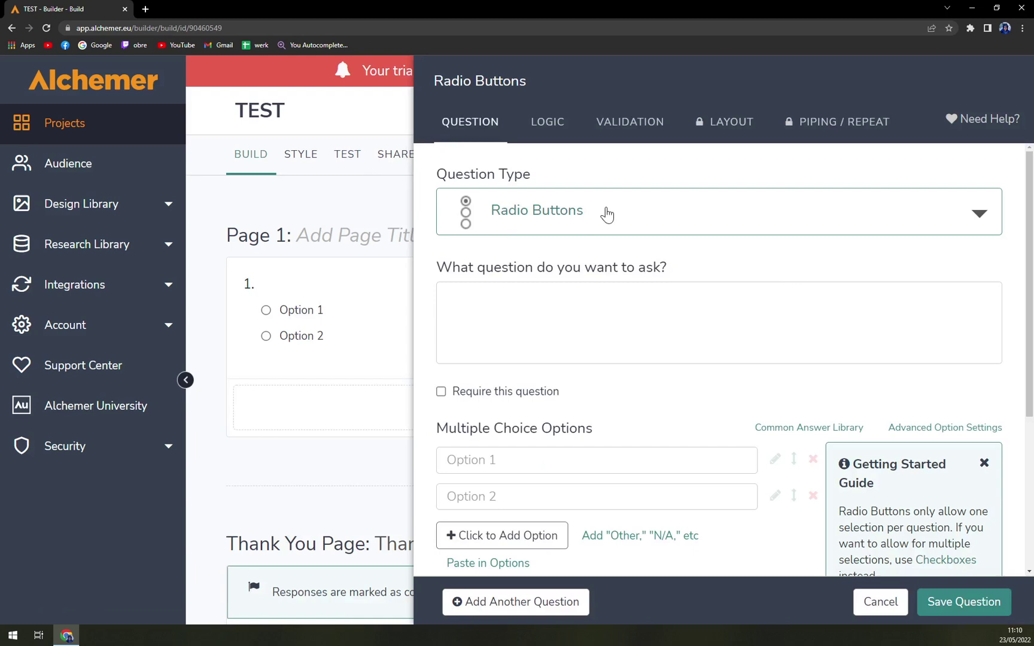
# Step: Open the Question Type list and browse the available question types
pyautogui.click(608, 214)
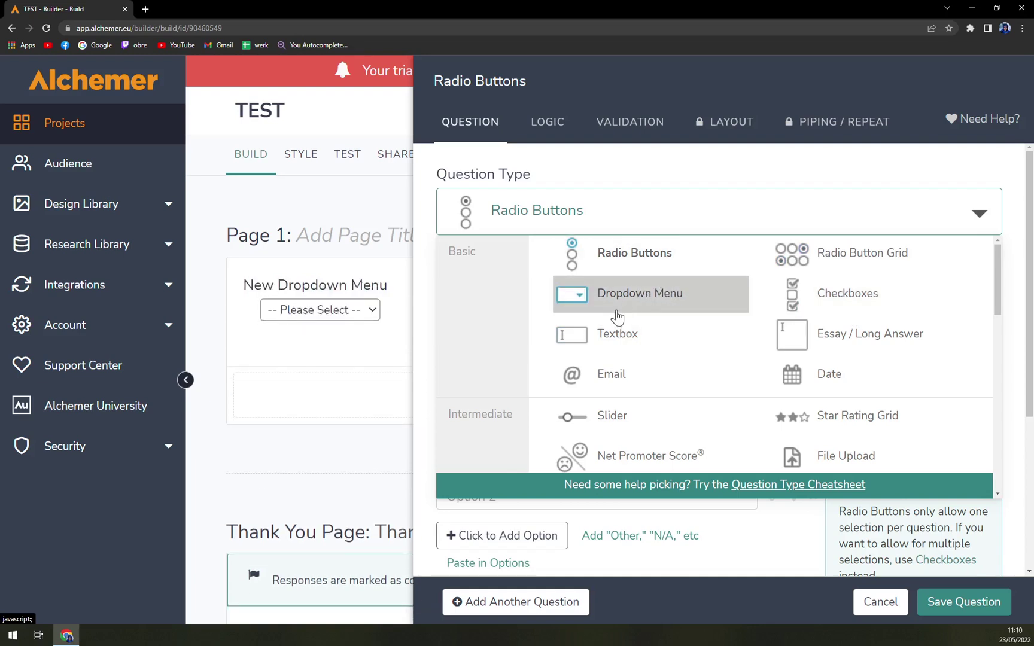
pyautogui.scroll(-5, 679, 347)
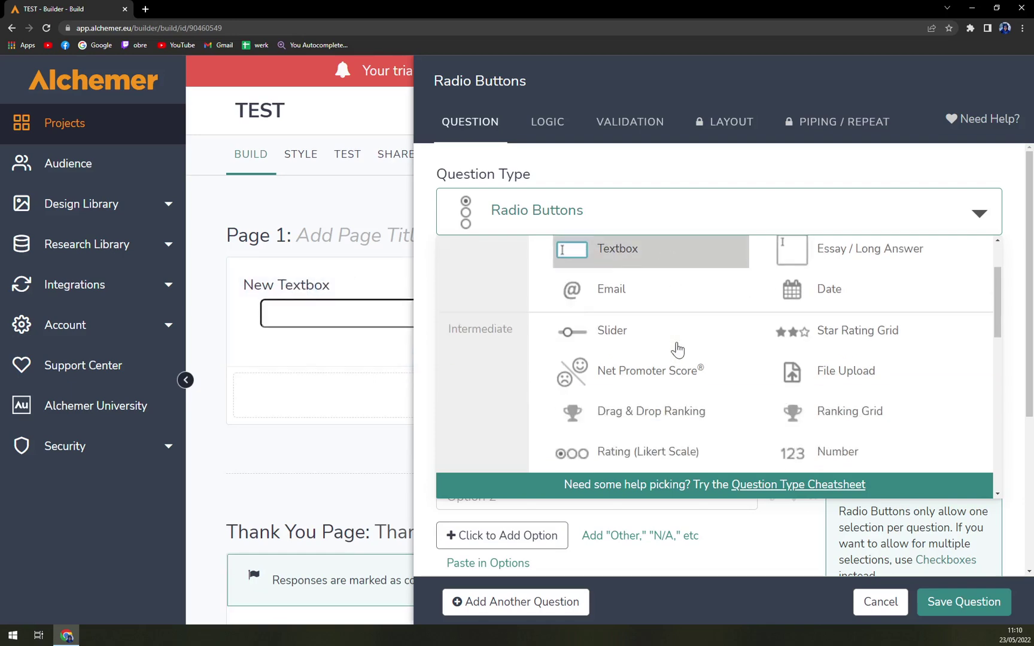
pyautogui.scroll(5, 682, 347)
pyautogui.scroll(-8, 683, 347)
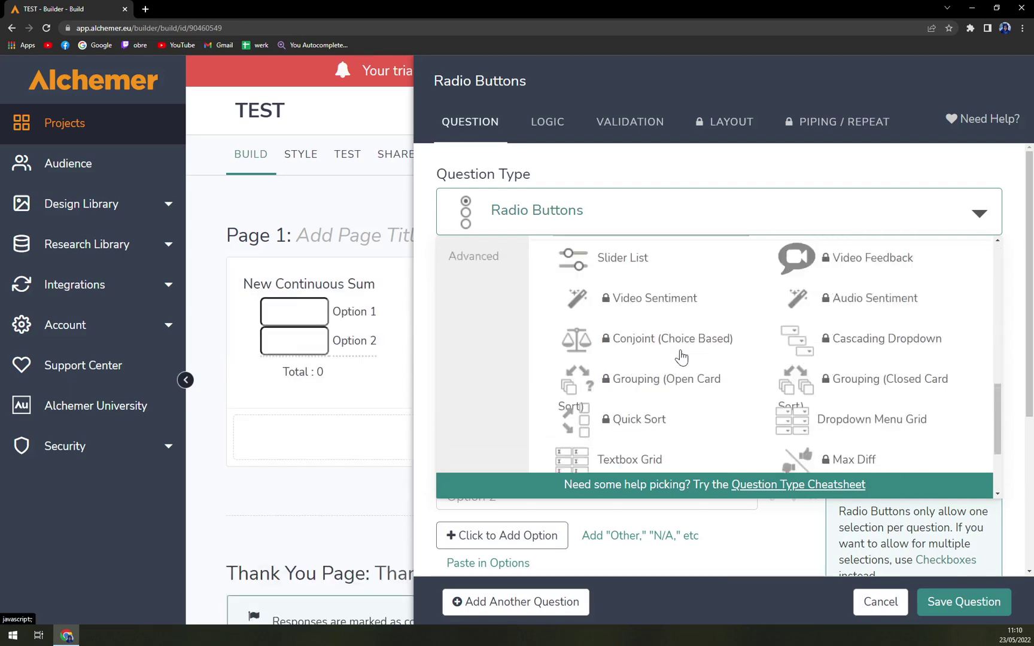
pyautogui.scroll(9, 682, 354)
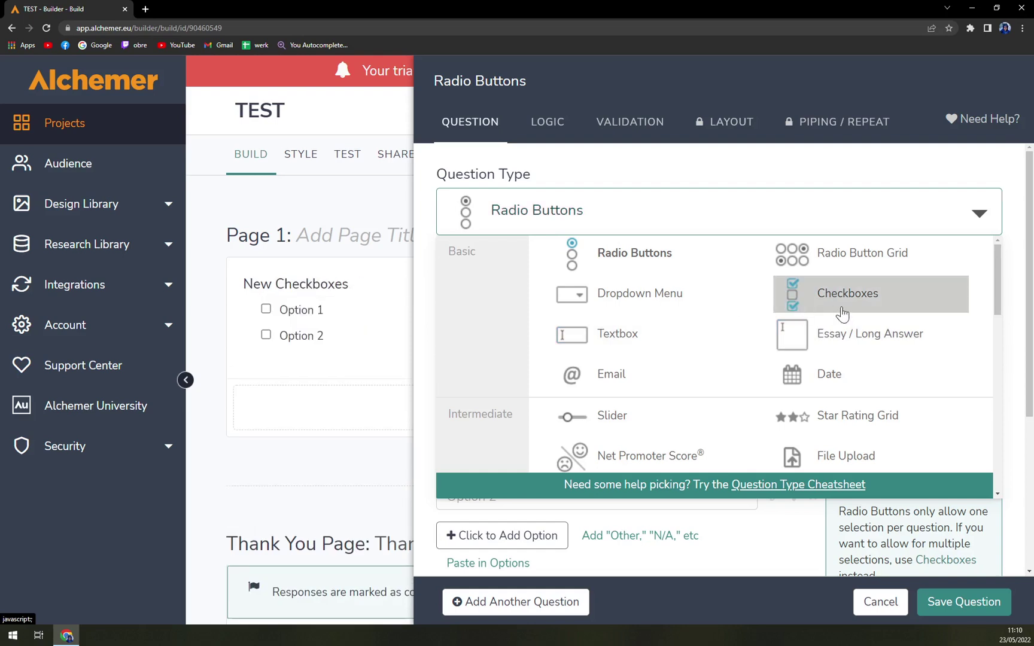
# Step: Switch the question to Checkboxes and enter the wording 'DO you like Tutorials'
pyautogui.click(778, 315)
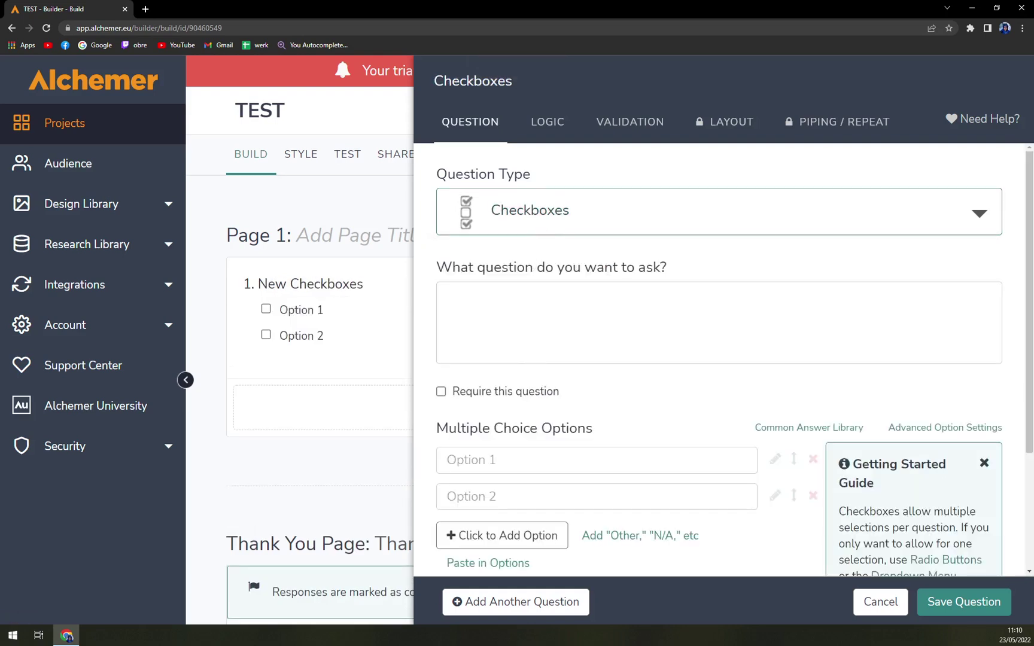
pyautogui.click(443, 294)
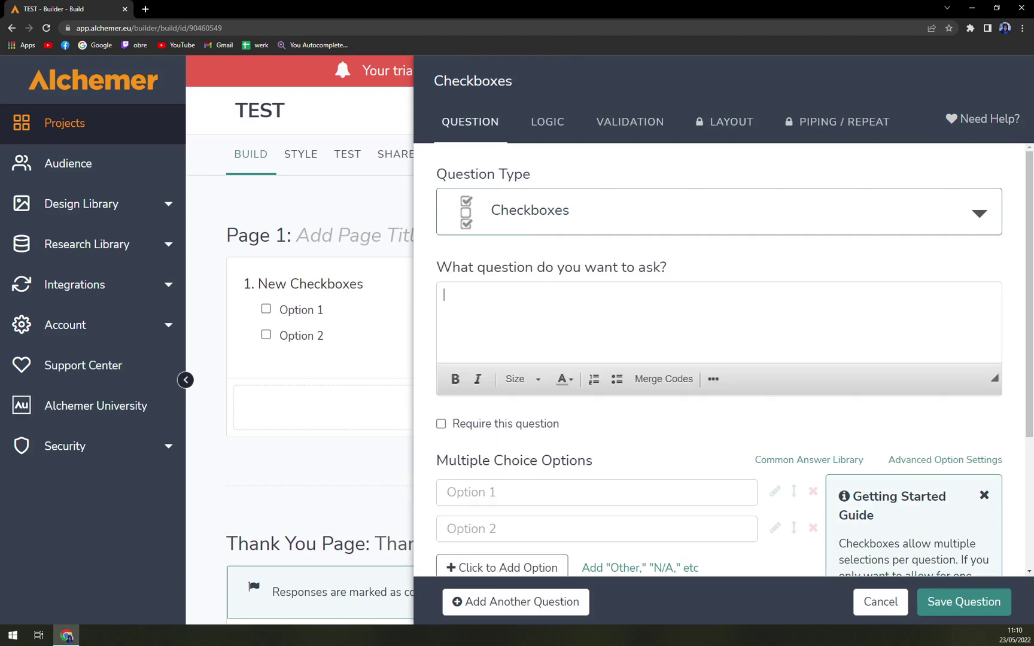
pyautogui.write('DO you like')
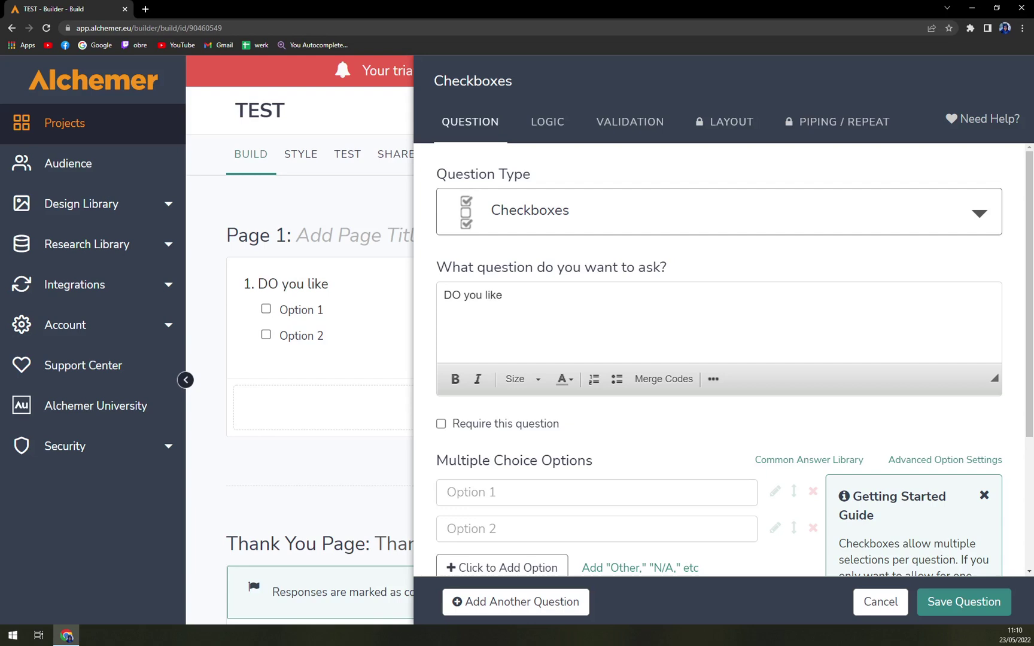
pyautogui.write('Tutorials')
# Step: Add answer options Yes, No and Dont know yet, then save the question
pyautogui.click(596, 492)
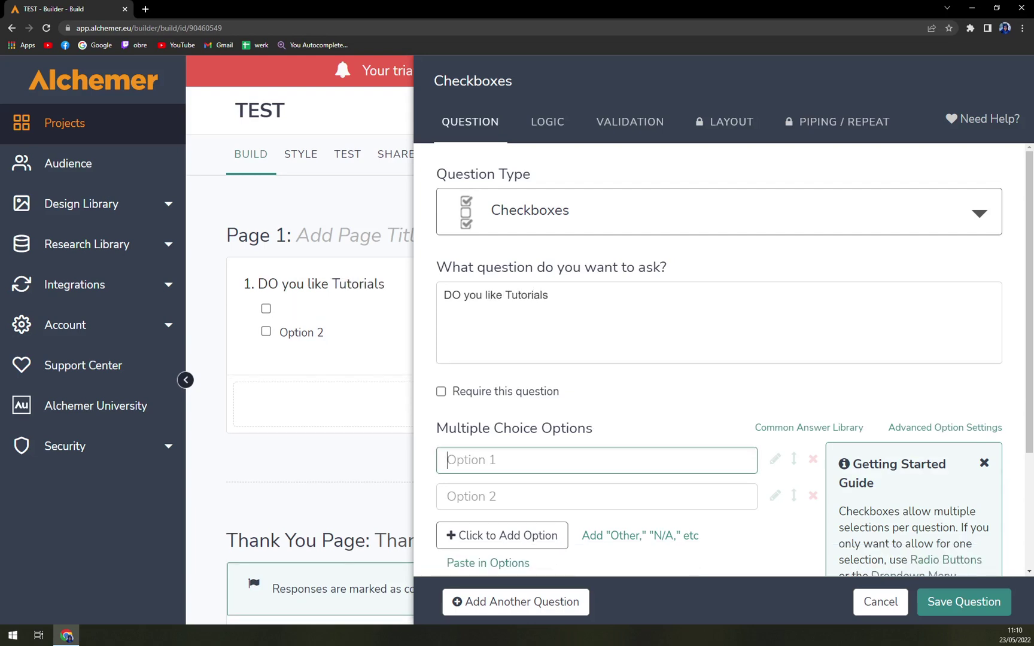
pyautogui.scroll(-3, 492, 347)
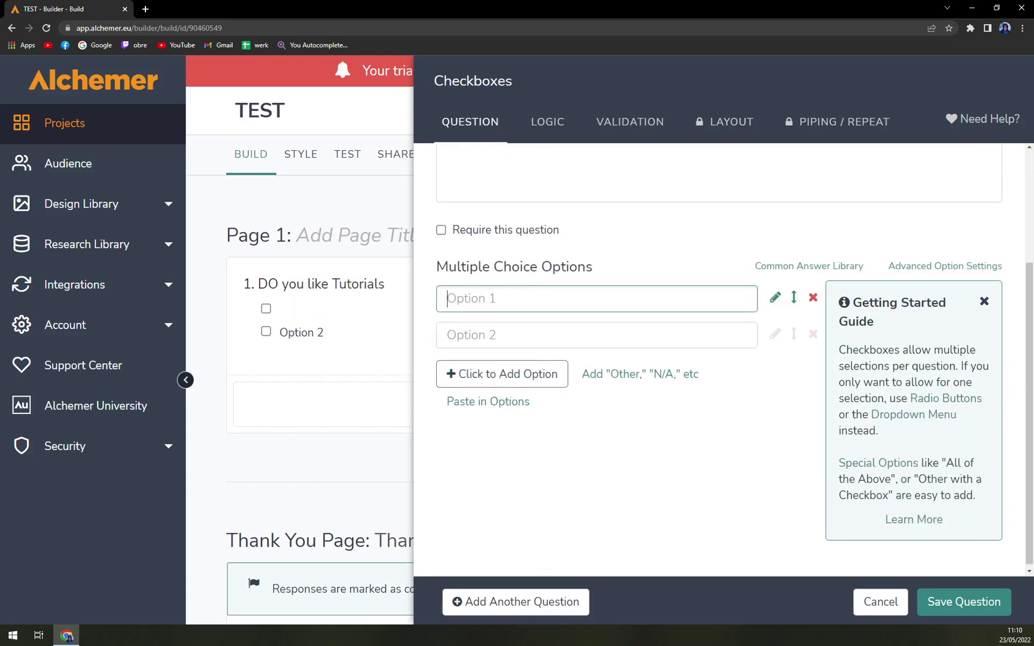
pyautogui.write('Yes')
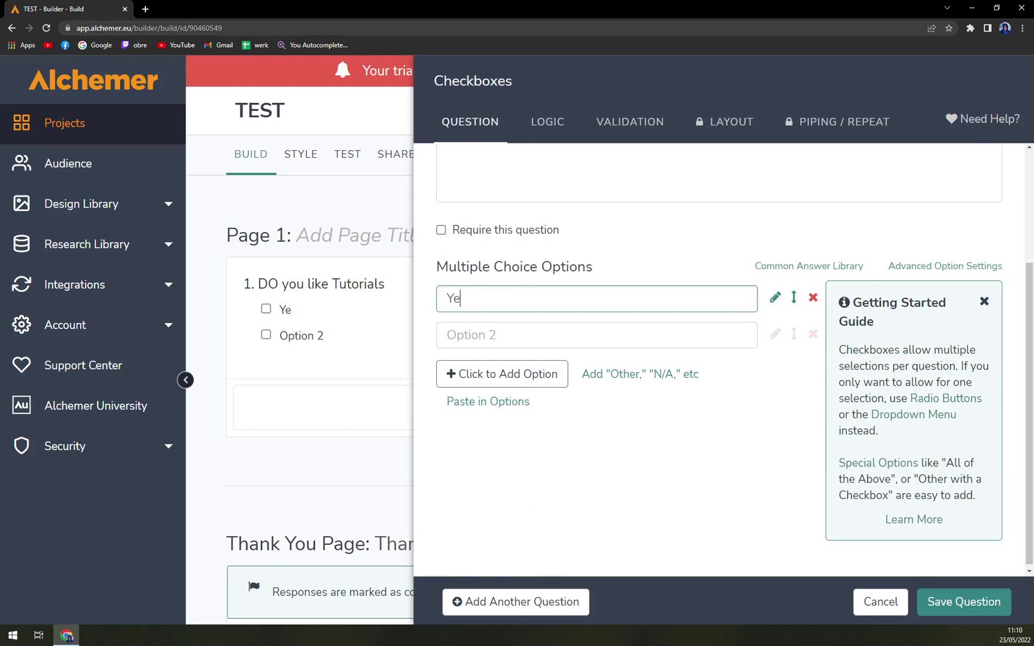
pyautogui.press('Tab')
pyautogui.write('No')
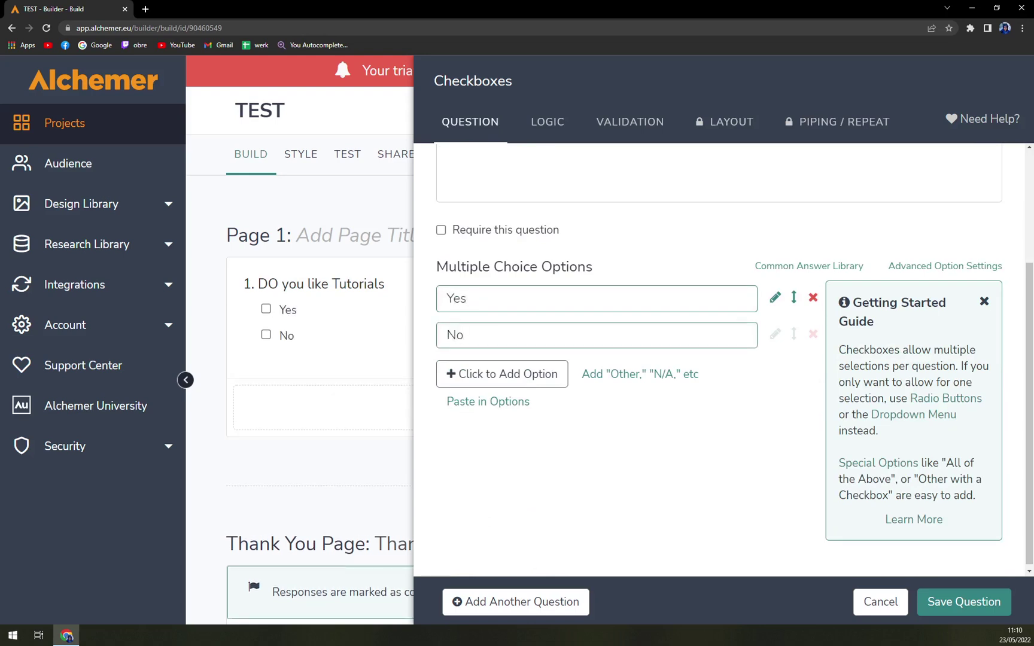
pyautogui.click(504, 373)
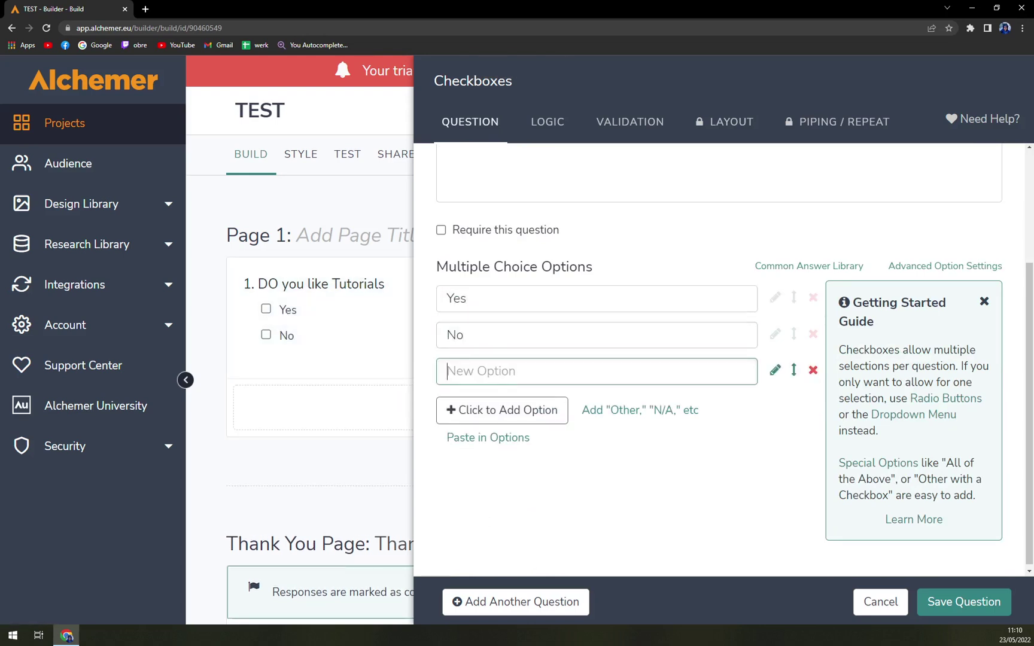
pyautogui.write('Dont know yet')
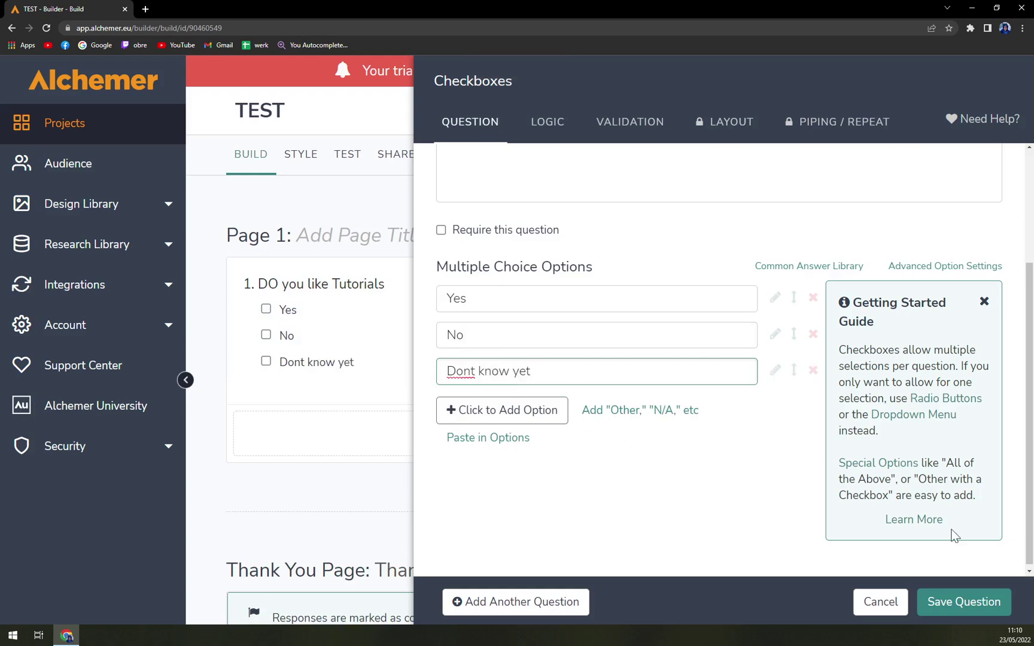
pyautogui.click(965, 601)
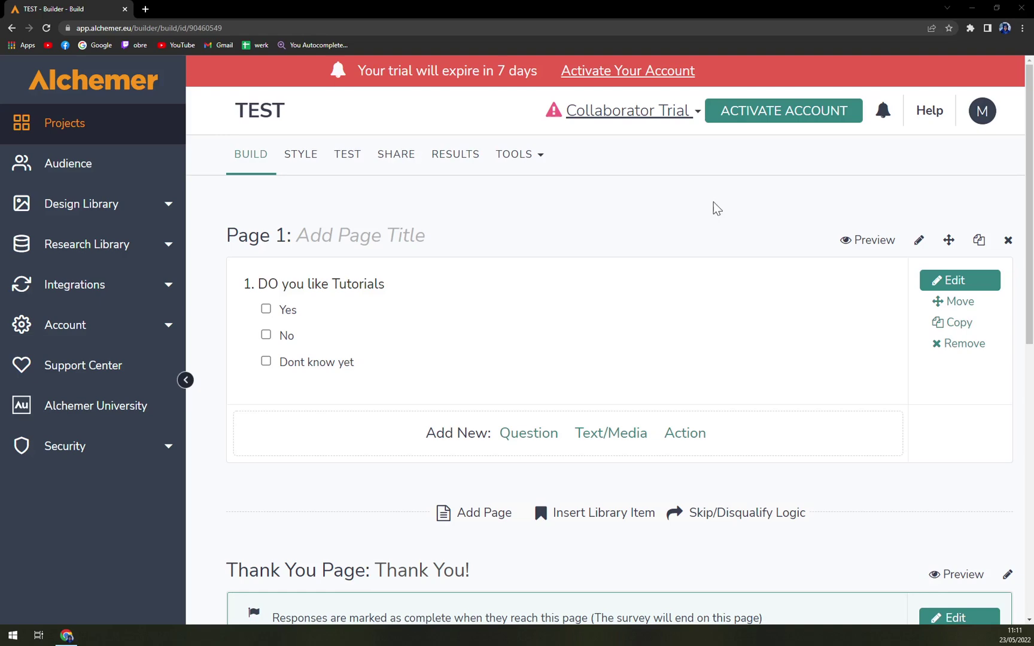
pyautogui.scroll(-4, 688, 227)
pyautogui.scroll(2, 674, 235)
pyautogui.scroll(3, 688, 257)
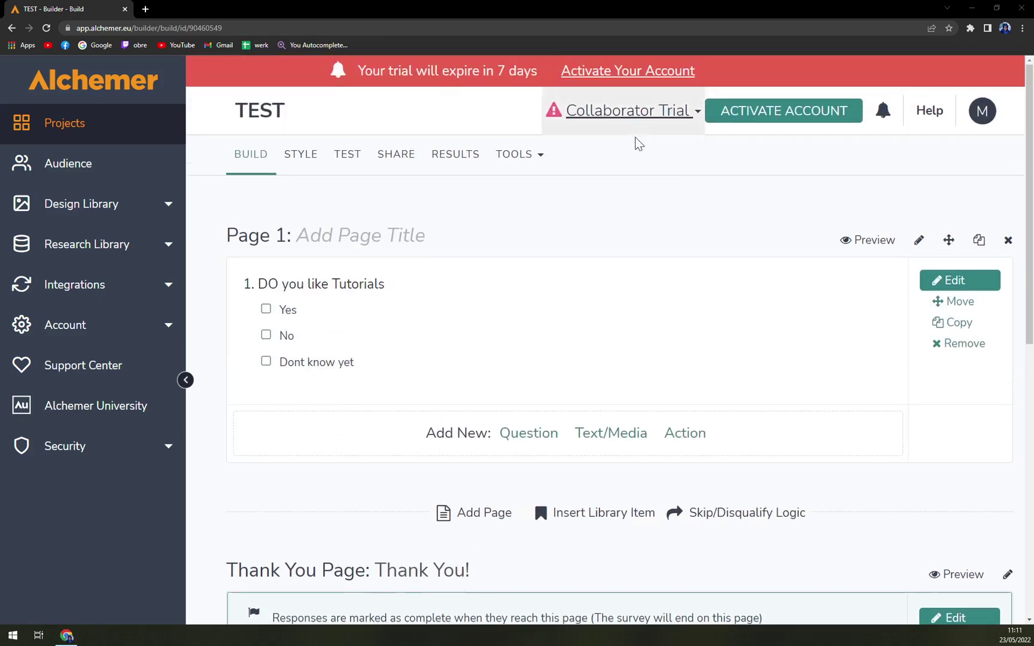
pyautogui.hotkey('ctrl', '-')
pyautogui.hotkey('ctrl', '-')
pyautogui.hotkey('ctrl', '+')
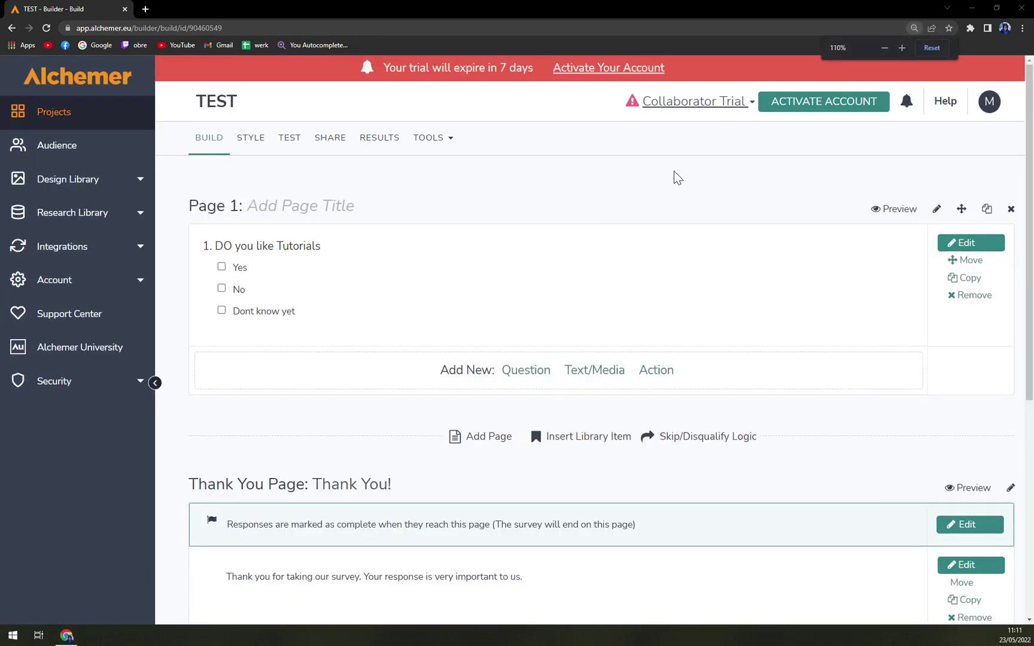
pyautogui.hotkey('ctrl', '-')
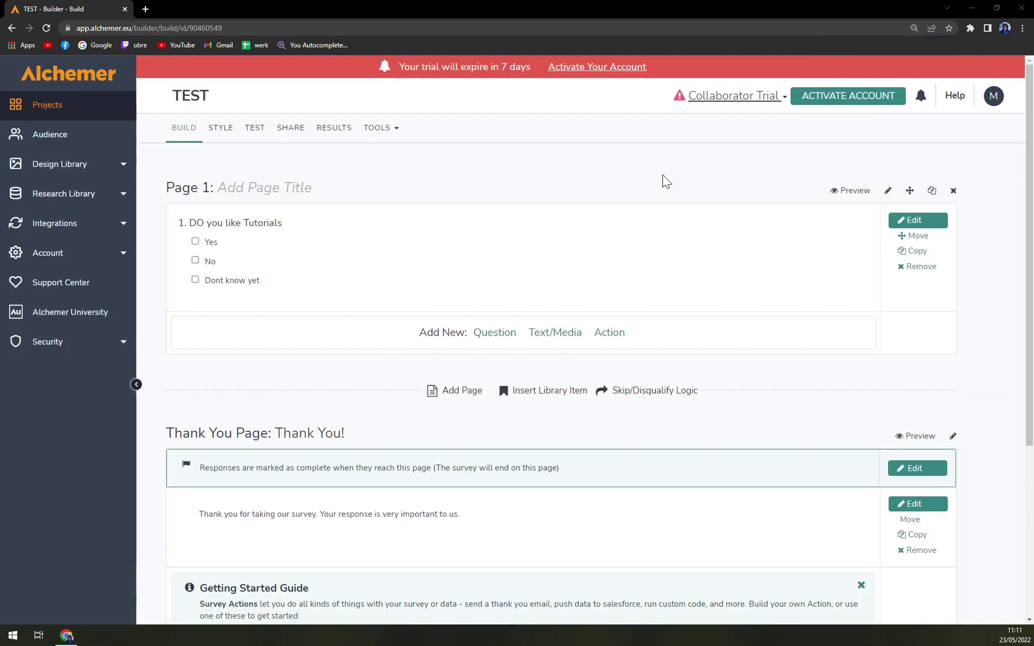
pyautogui.click(842, 190)
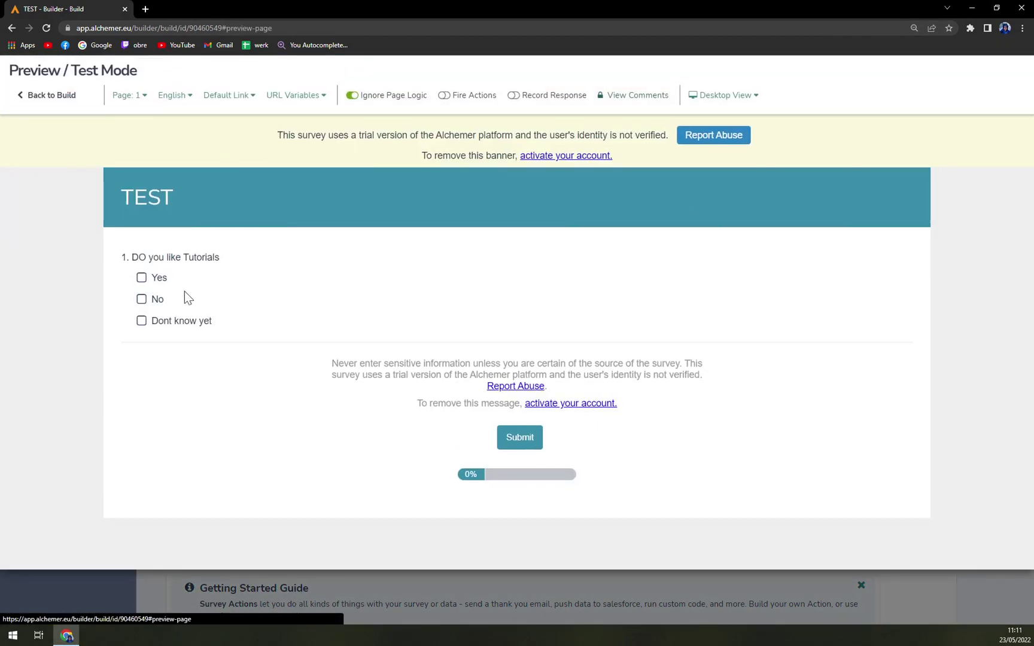
pyautogui.click(157, 299)
pyautogui.click(159, 278)
pyautogui.click(158, 299)
pyautogui.doubleClick(173, 323)
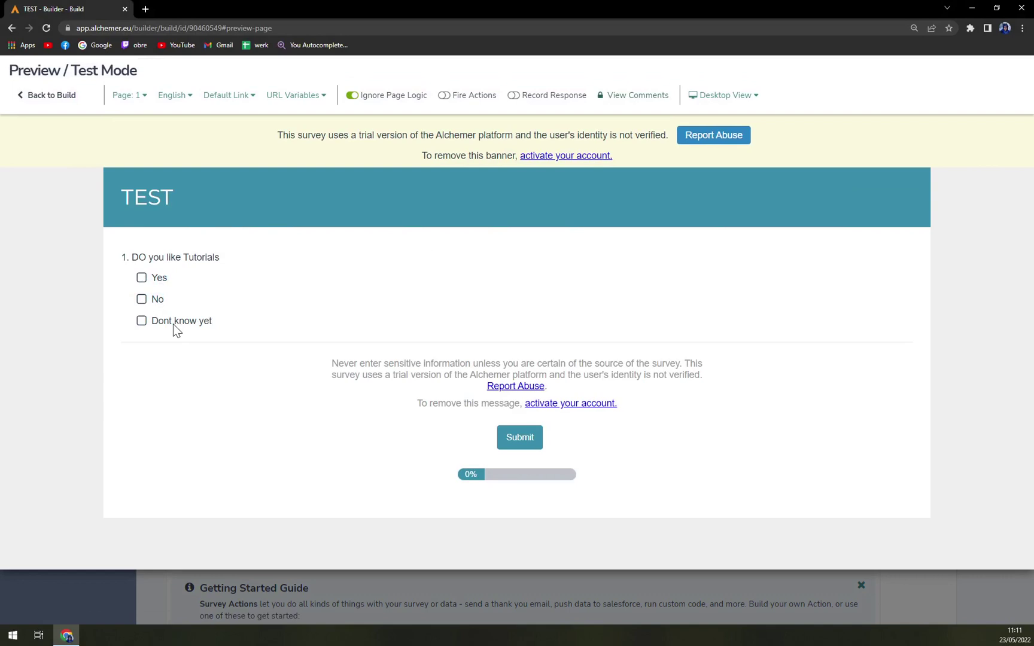
pyautogui.click(12, 28)
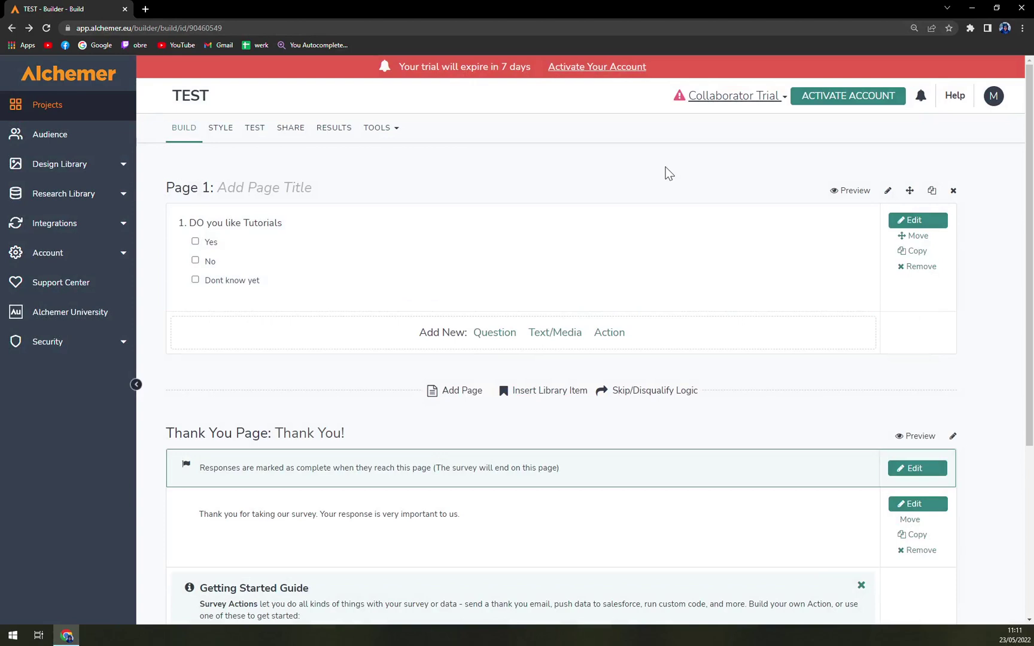
# Step: Find SurveyLegend via a web search in a new tab and look over the existing survey
pyautogui.click(146, 9)
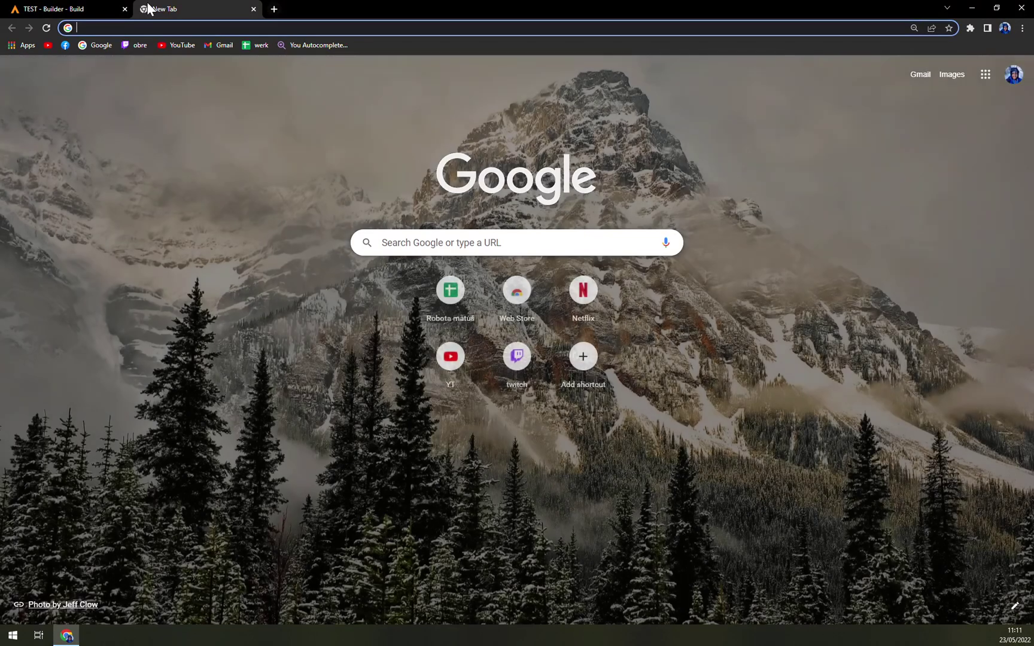
pyautogui.write('survey')
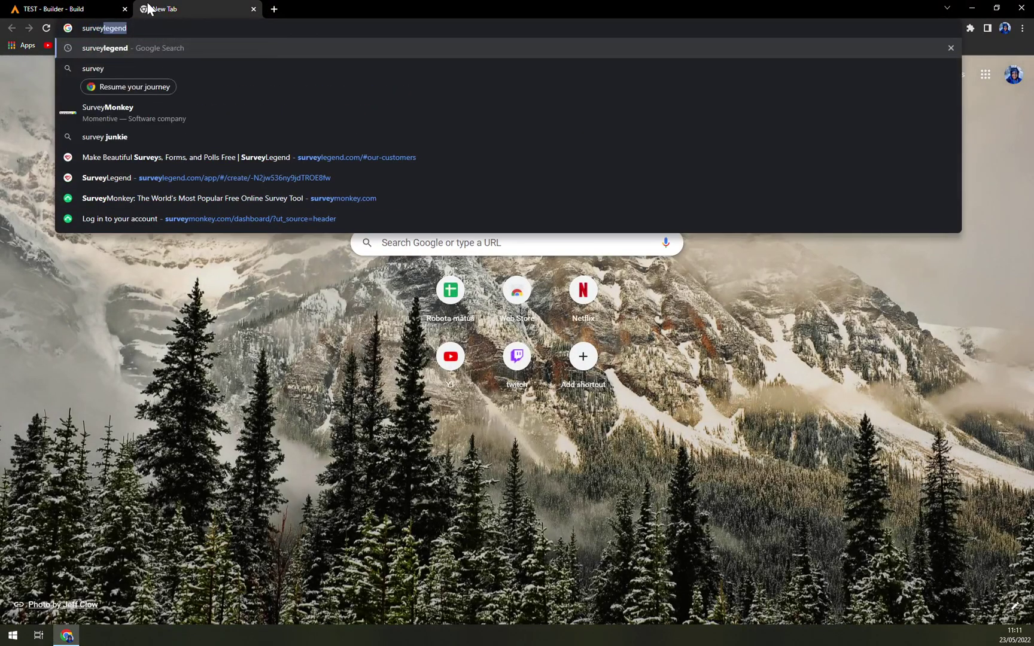
pyautogui.press('Return')
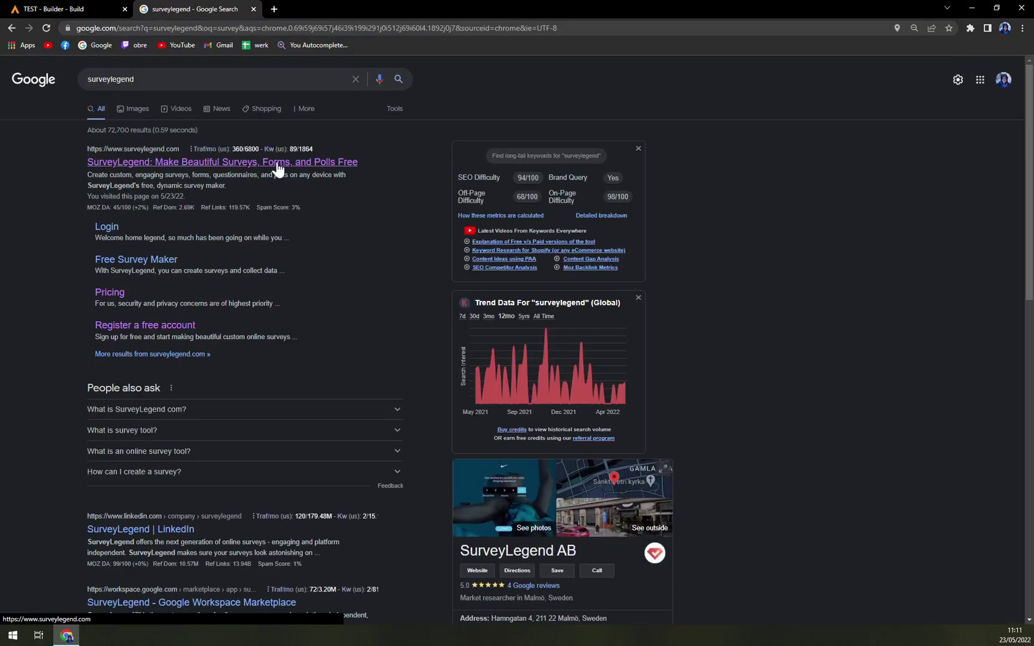
pyautogui.click(277, 169)
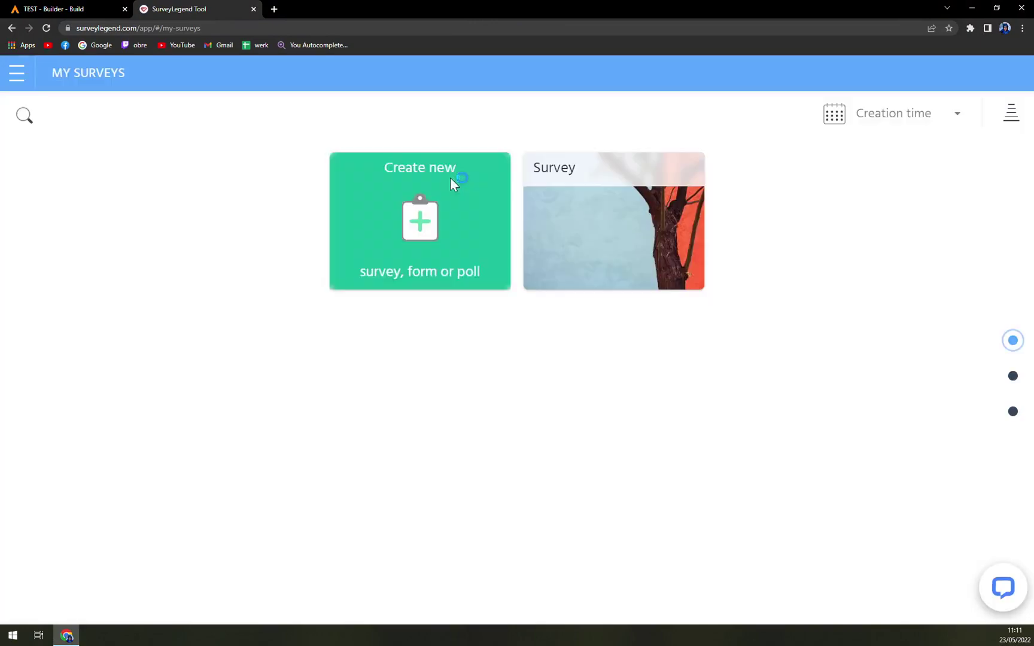
pyautogui.click(599, 310)
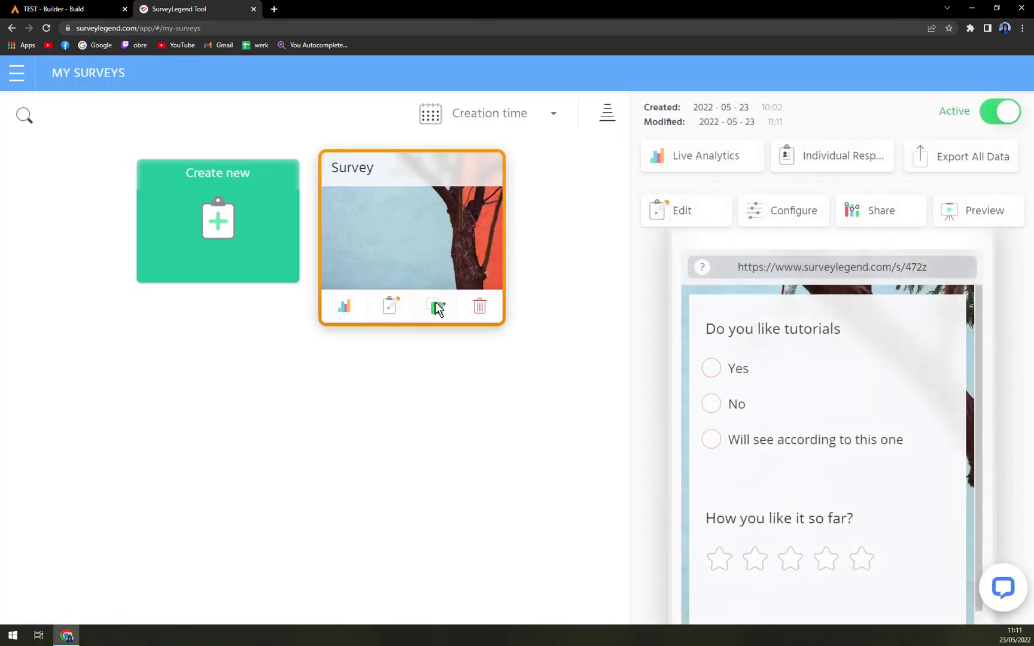
pyautogui.click(391, 310)
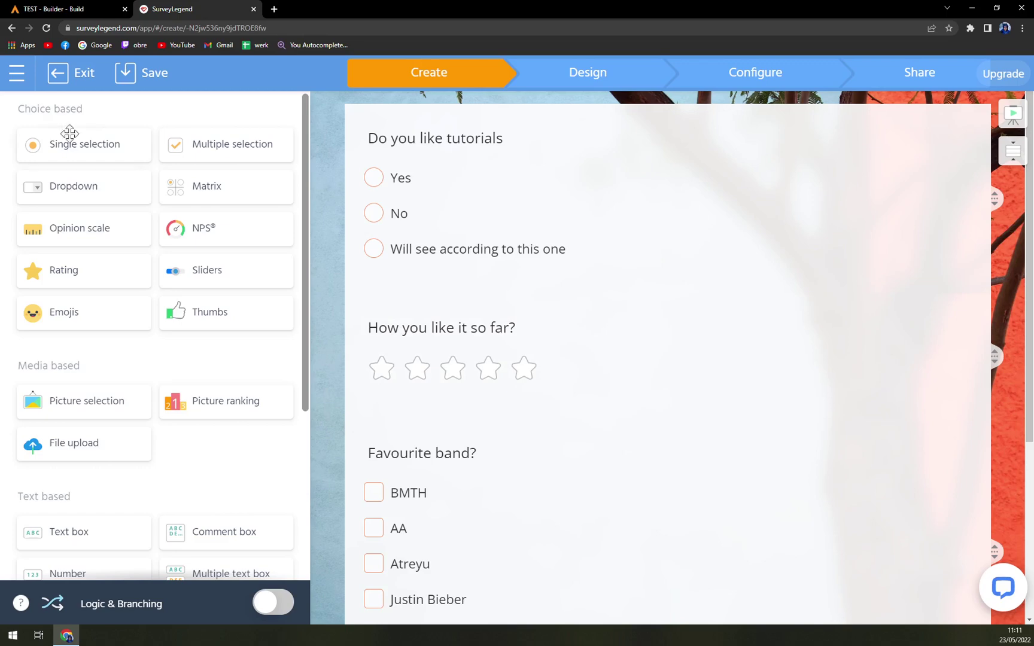
pyautogui.click(72, 72)
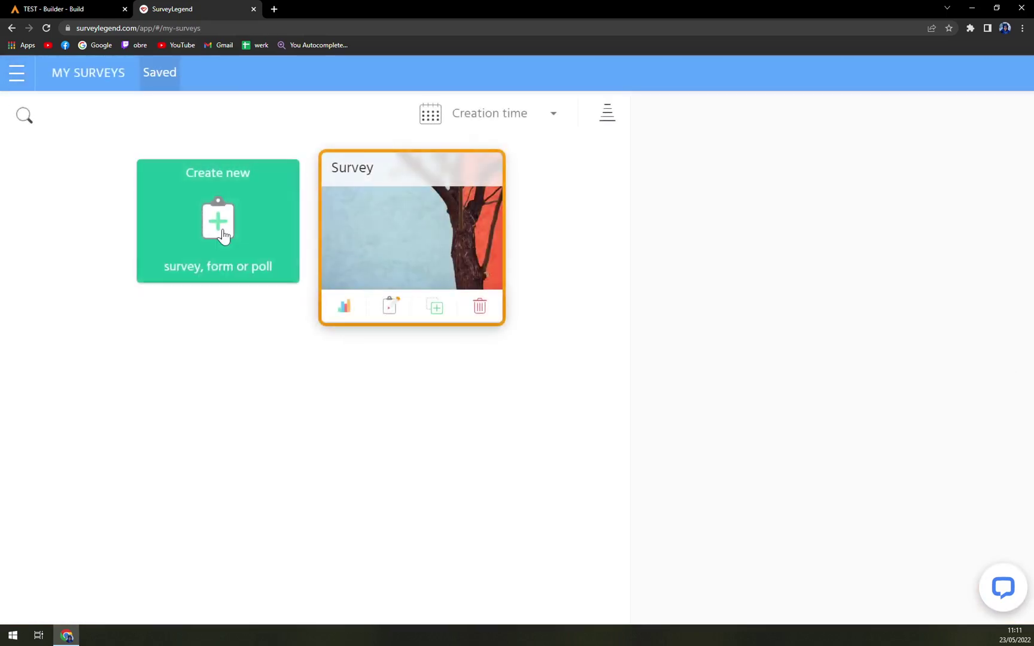
# Step: Create a new SurveyLegend survey with a single-selection question, then return to Alchemer
pyautogui.click(248, 281)
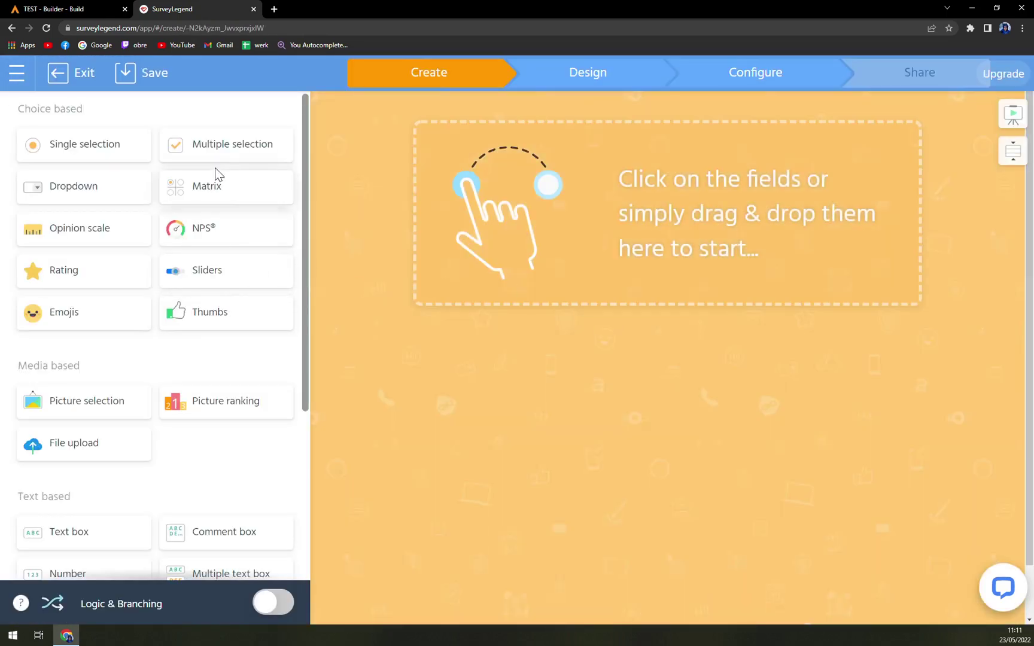
pyautogui.click(88, 148)
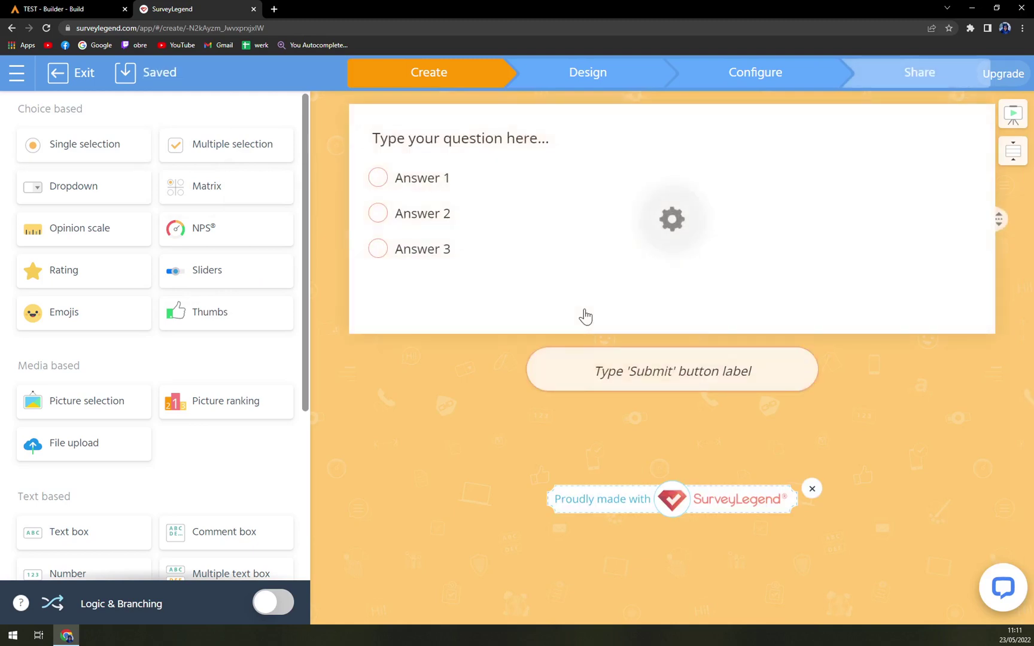
pyautogui.hotkey('ctrl', '-')
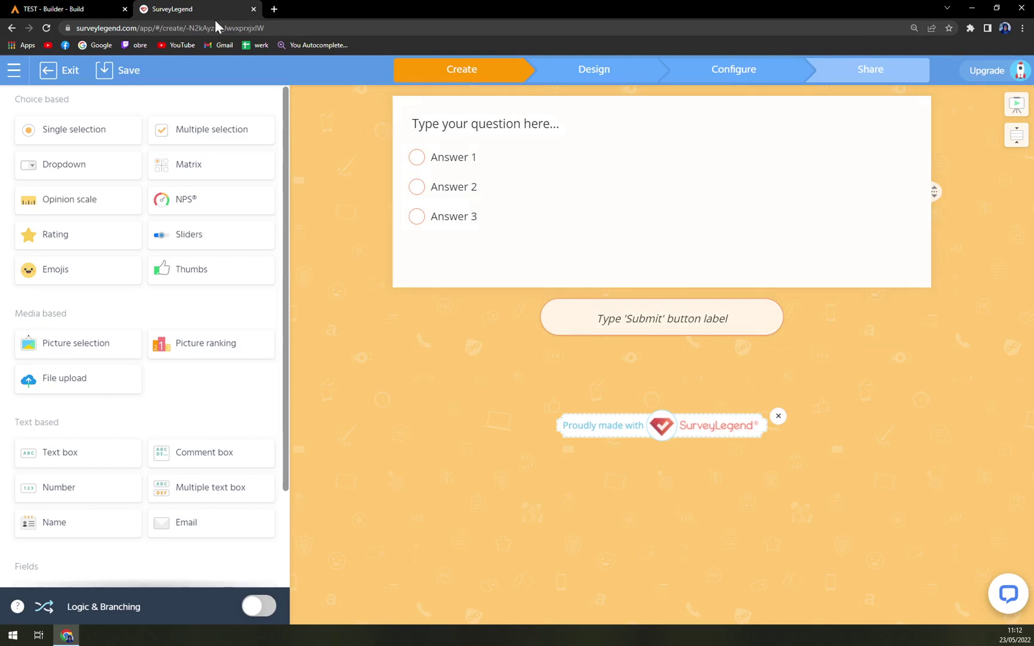
pyautogui.click(111, 9)
pyautogui.click(180, 8)
pyautogui.click(86, 9)
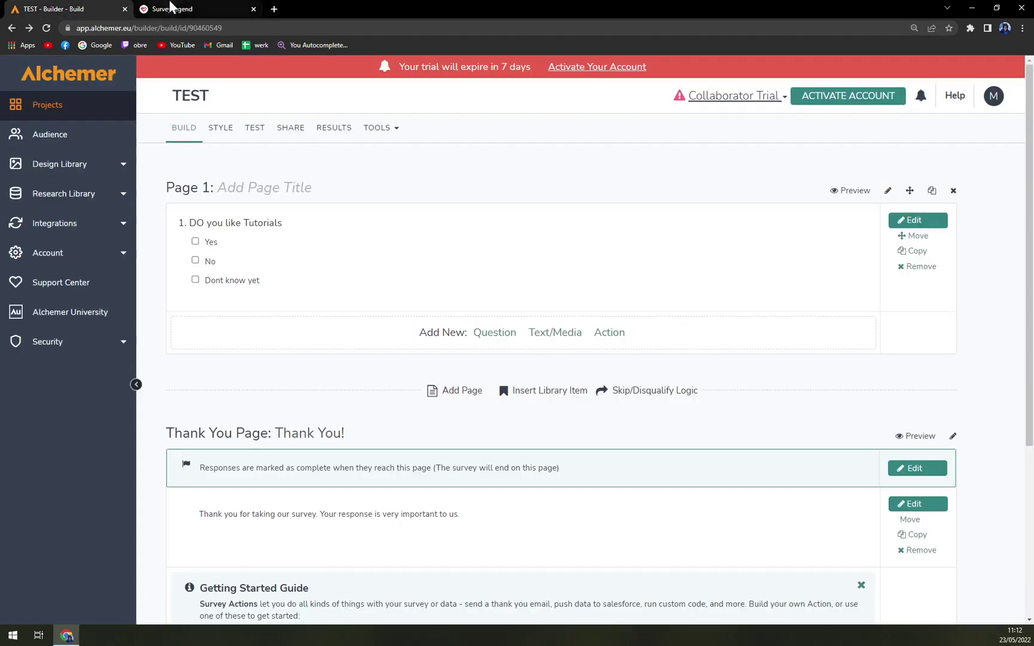
pyautogui.click(159, 9)
pyautogui.click(96, 8)
pyautogui.click(192, 7)
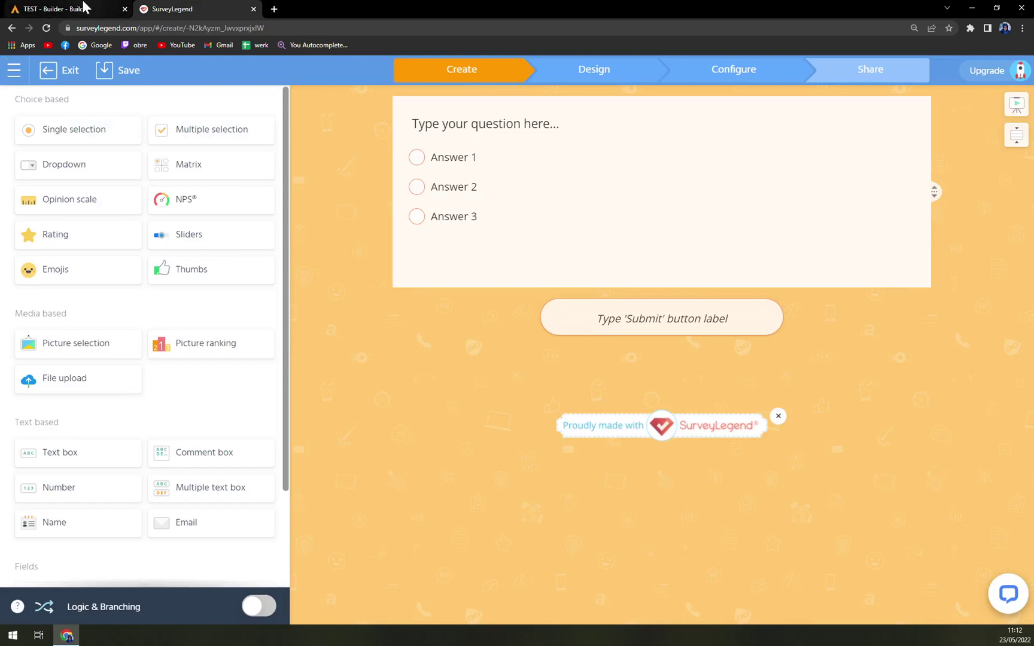
pyautogui.click(84, 7)
pyautogui.click(165, 9)
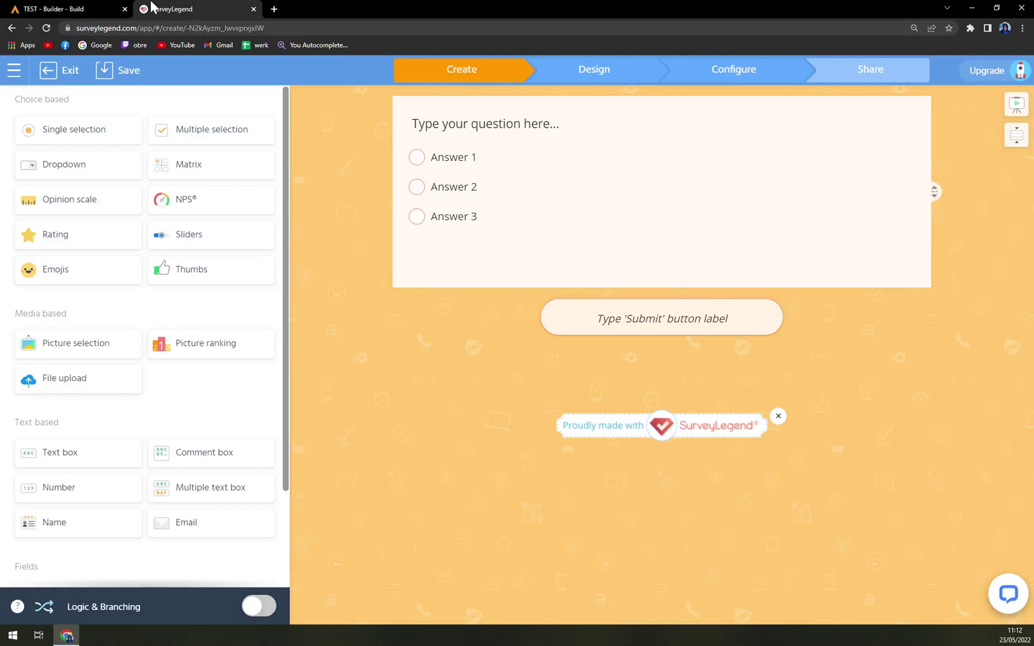
pyautogui.click(65, 7)
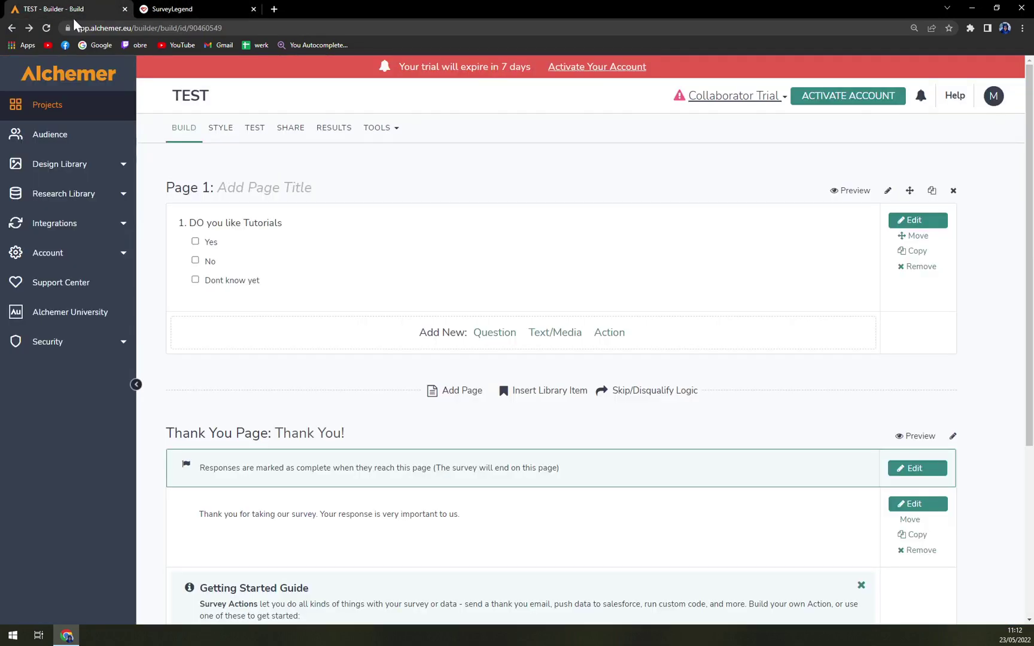